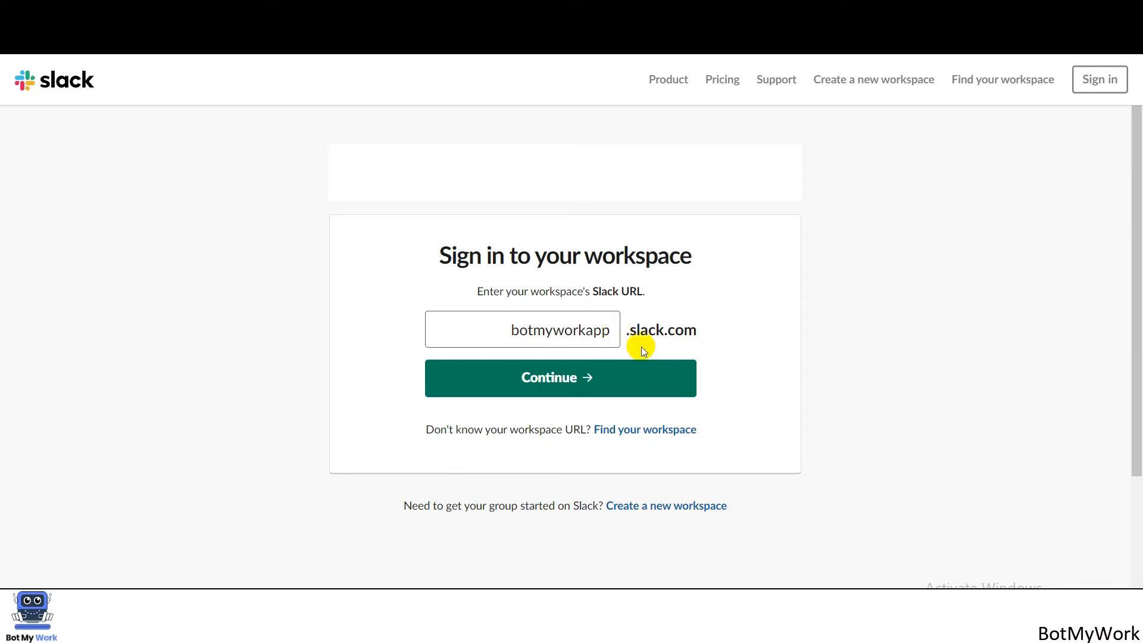
Sign in to the Bot My Work App workspace with the account email and password, then allow TaskOnBot access.
left_click(585, 381)
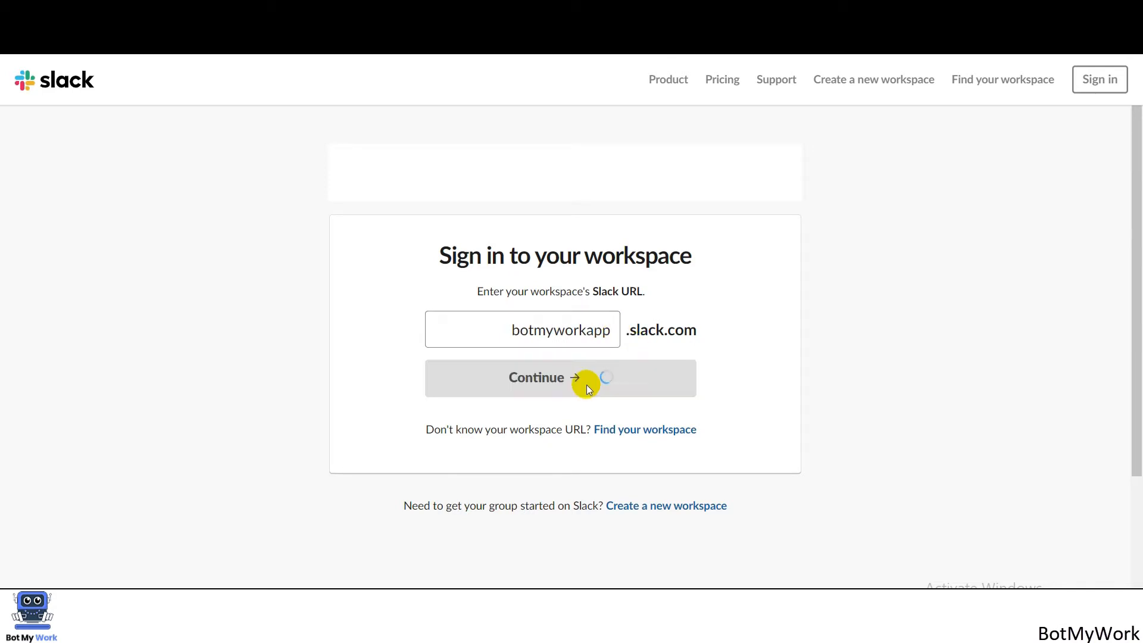
left_click(558, 417)
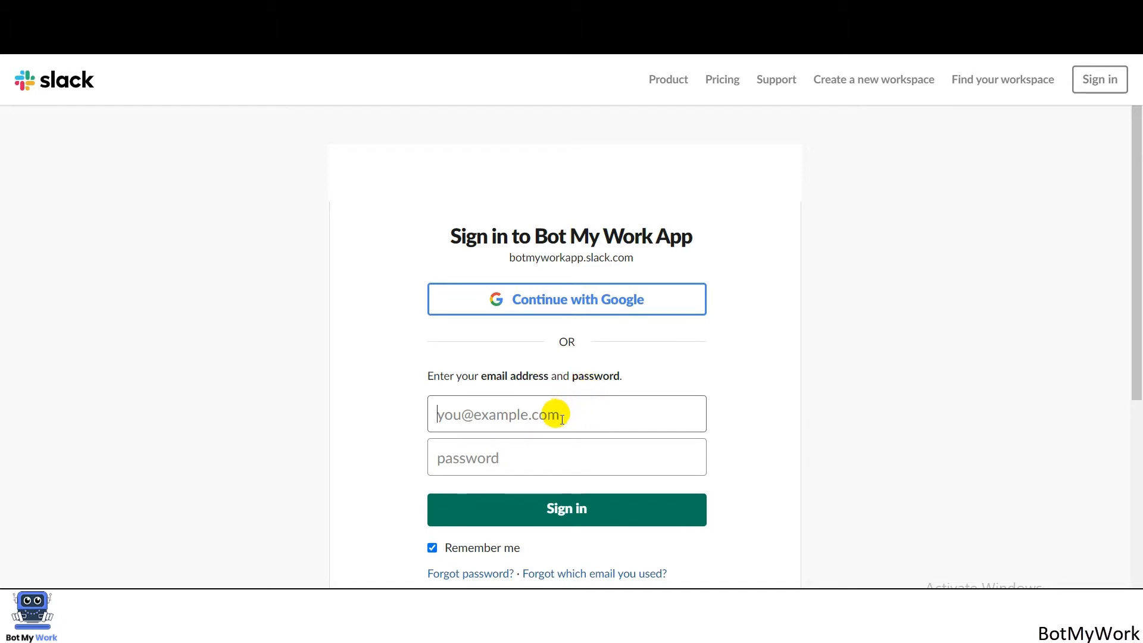
left_click(504, 467)
type("••••••••••••")
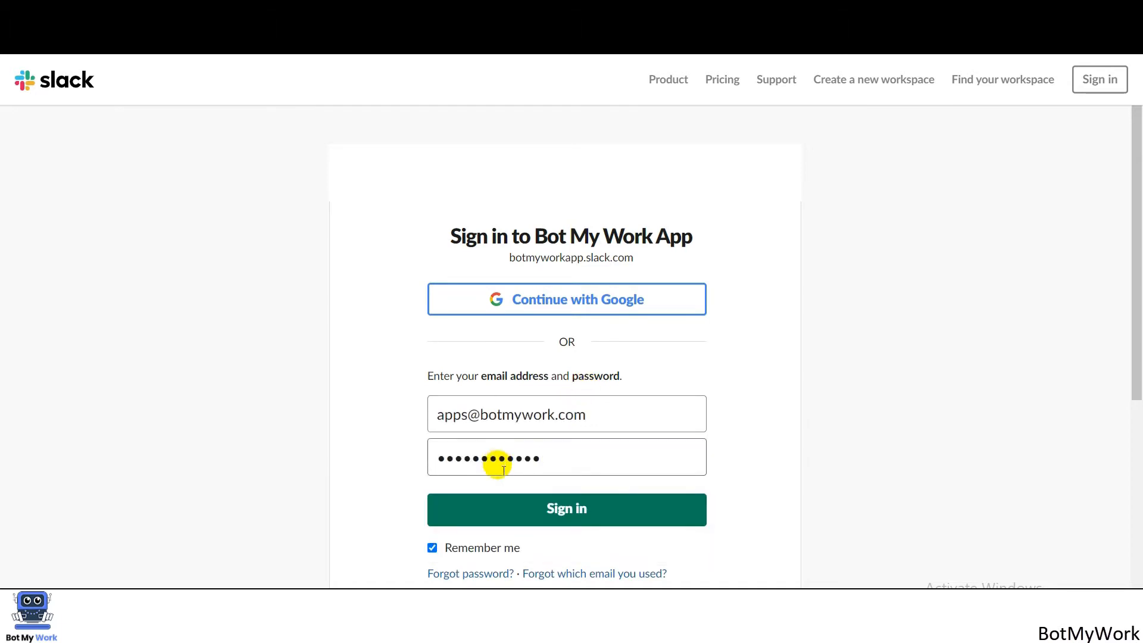
left_click(531, 507)
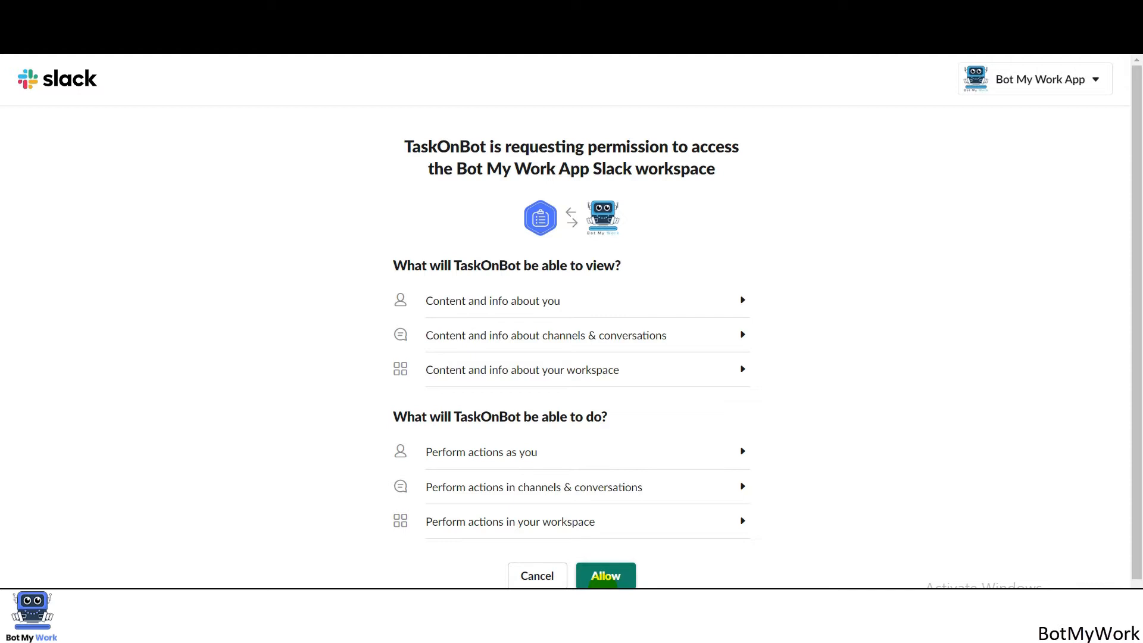
left_click(616, 580)
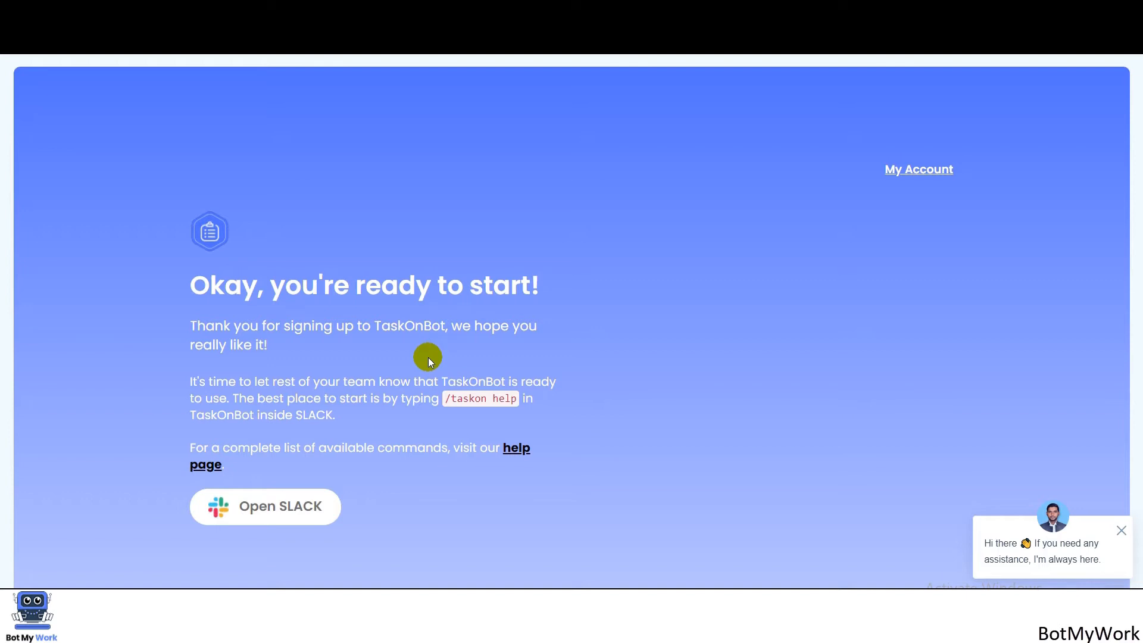
Return to Slack, switch to #task-management and run /assign to bring up the Create Task form.
left_click(301, 507)
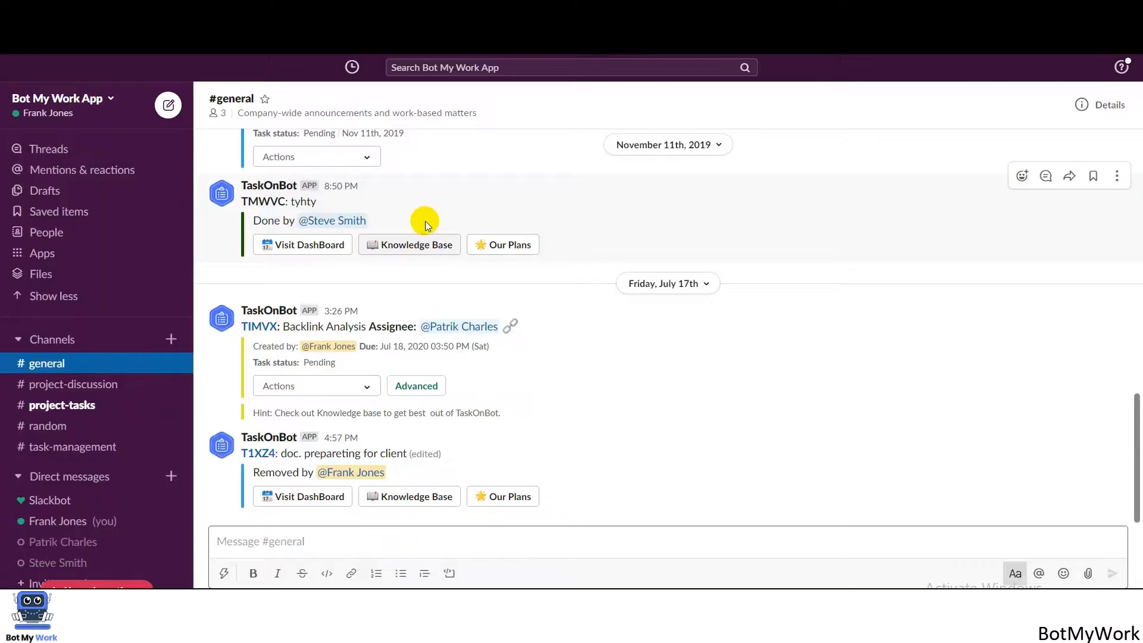
scroll(62, 339, "down", 2)
left_click(62, 336)
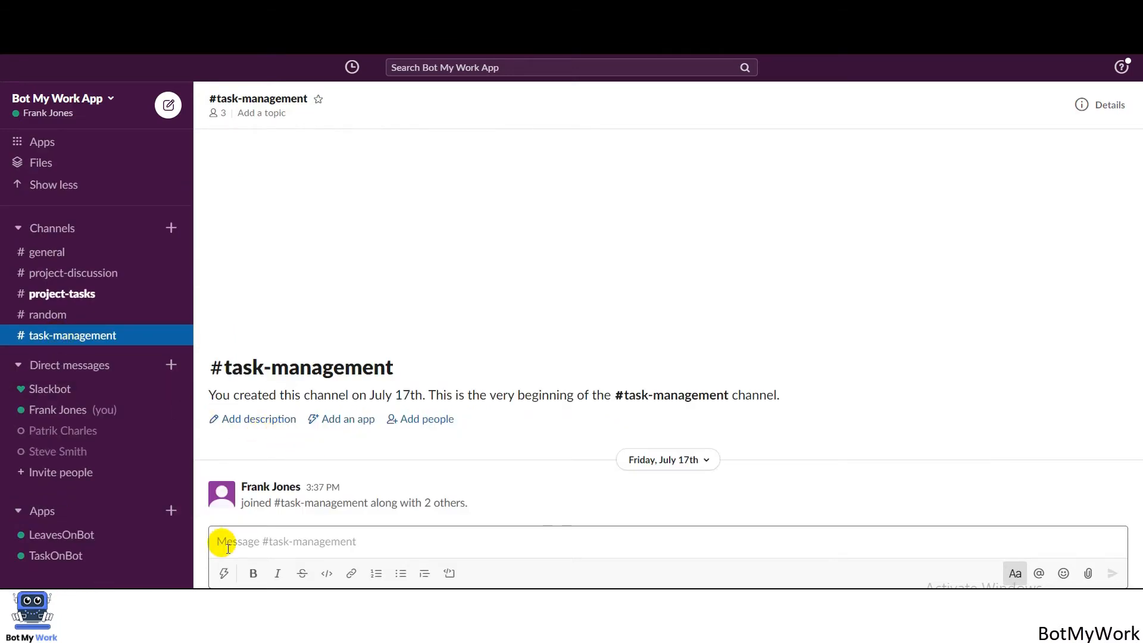
type("/assign")
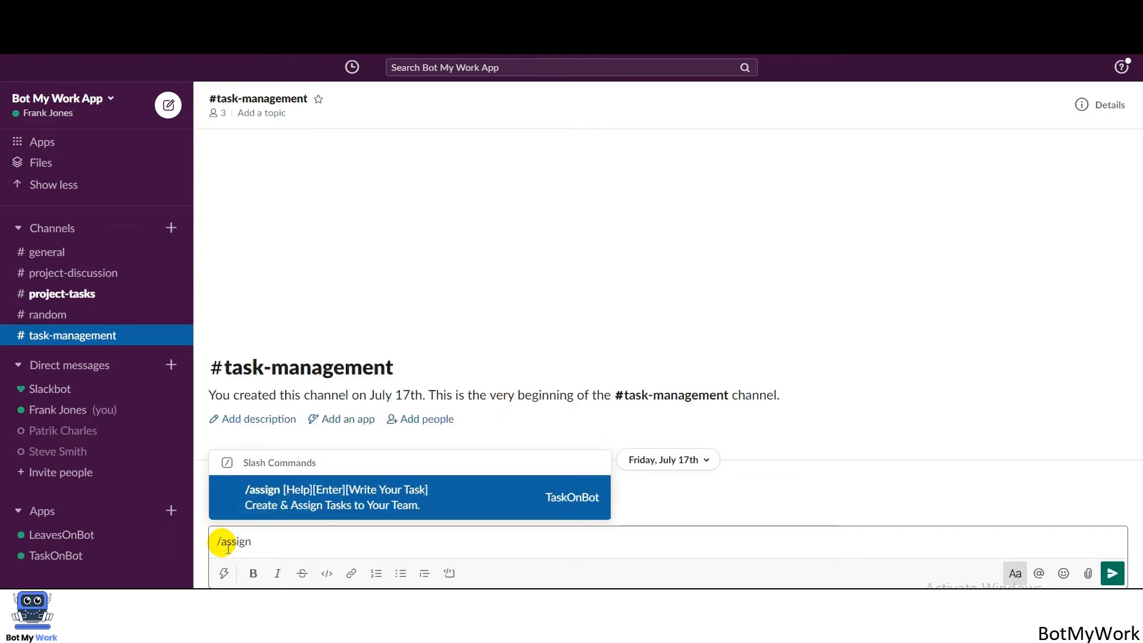
key("Return")
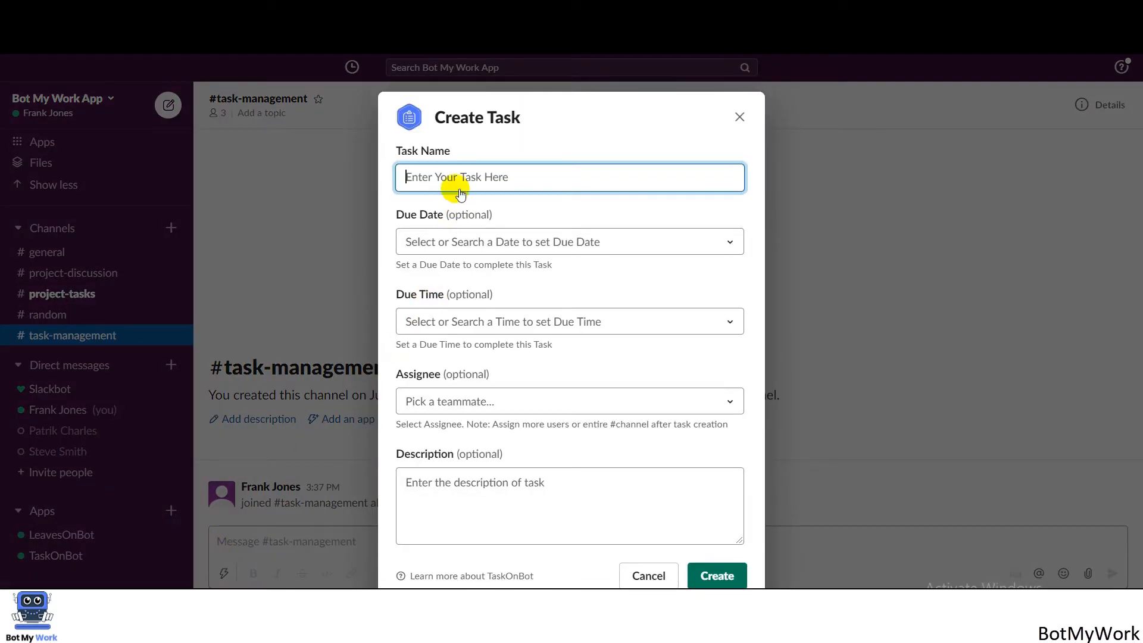
Create the task 'Create top 10 competitors list' due Jul 27, 2020 at 05:40 PM, assigned to a teammate.
type("Create top 10 competitors list")
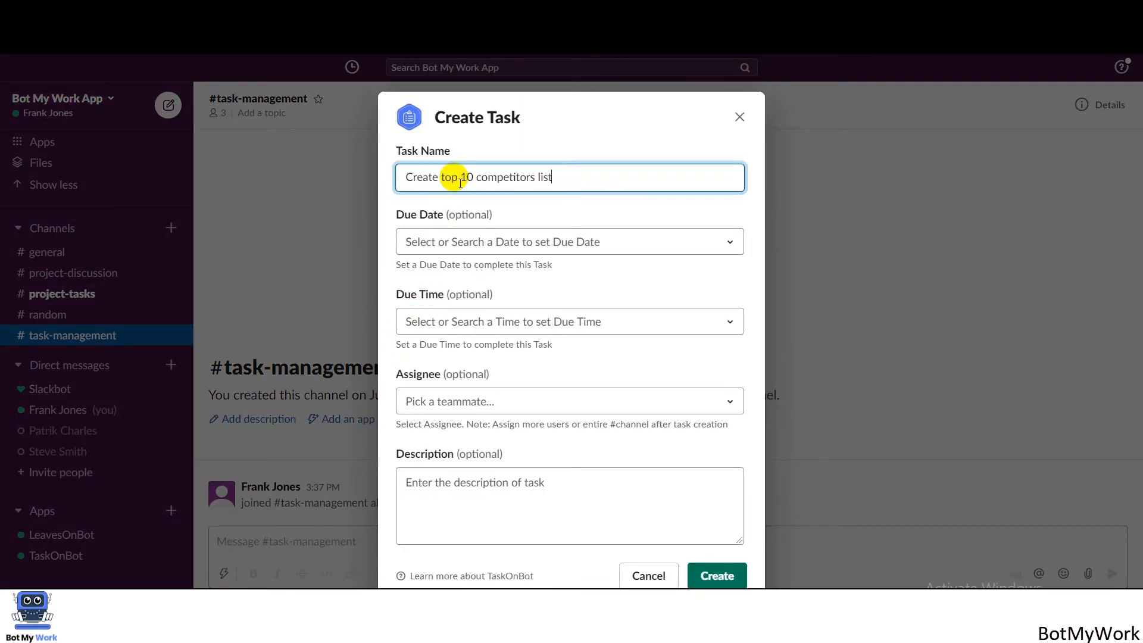
left_click(450, 249)
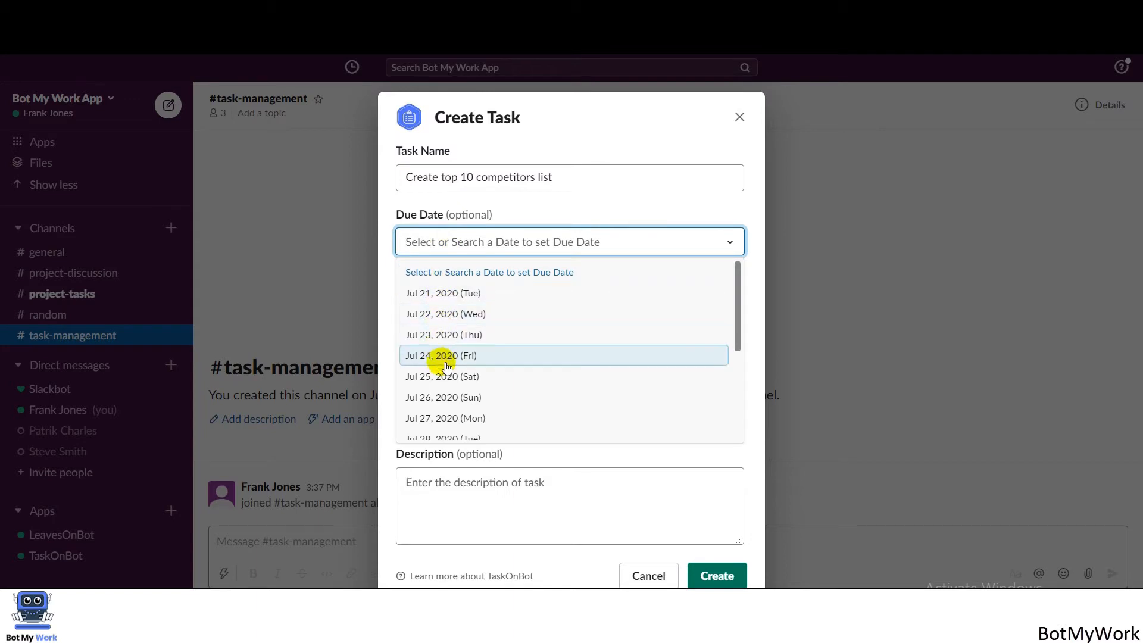
left_click(446, 418)
left_click(439, 321)
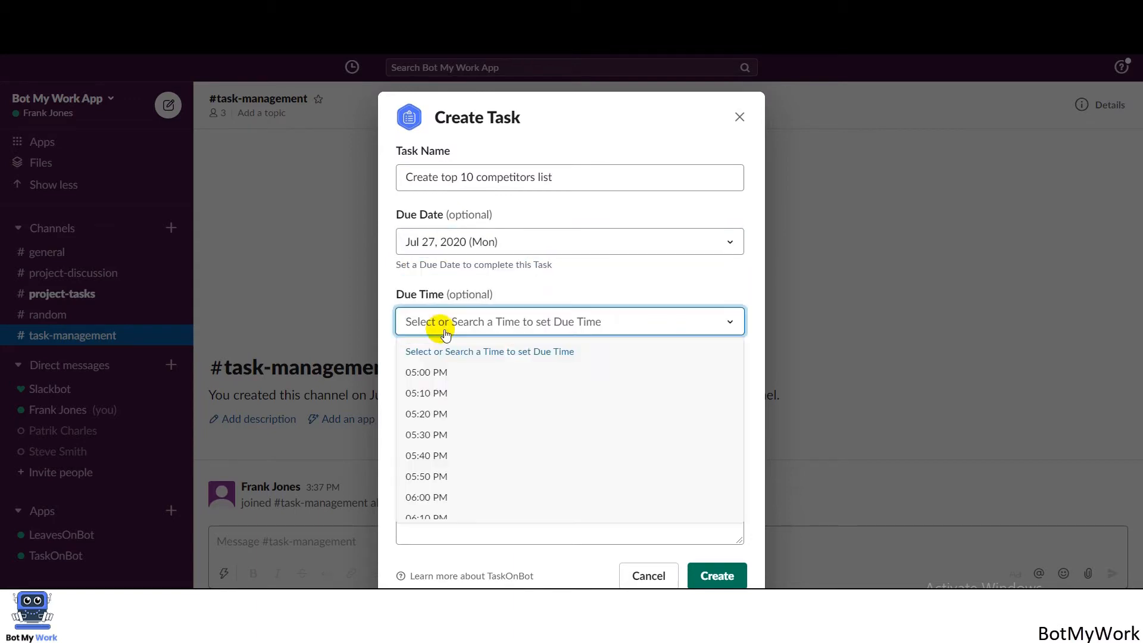
left_click(441, 463)
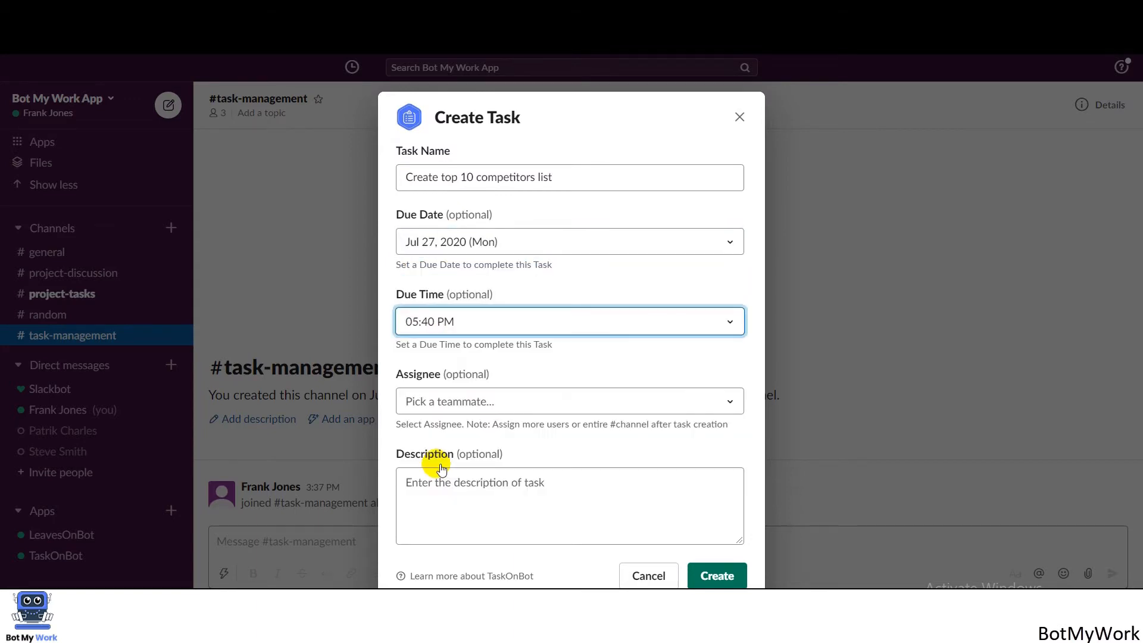
left_click(437, 410)
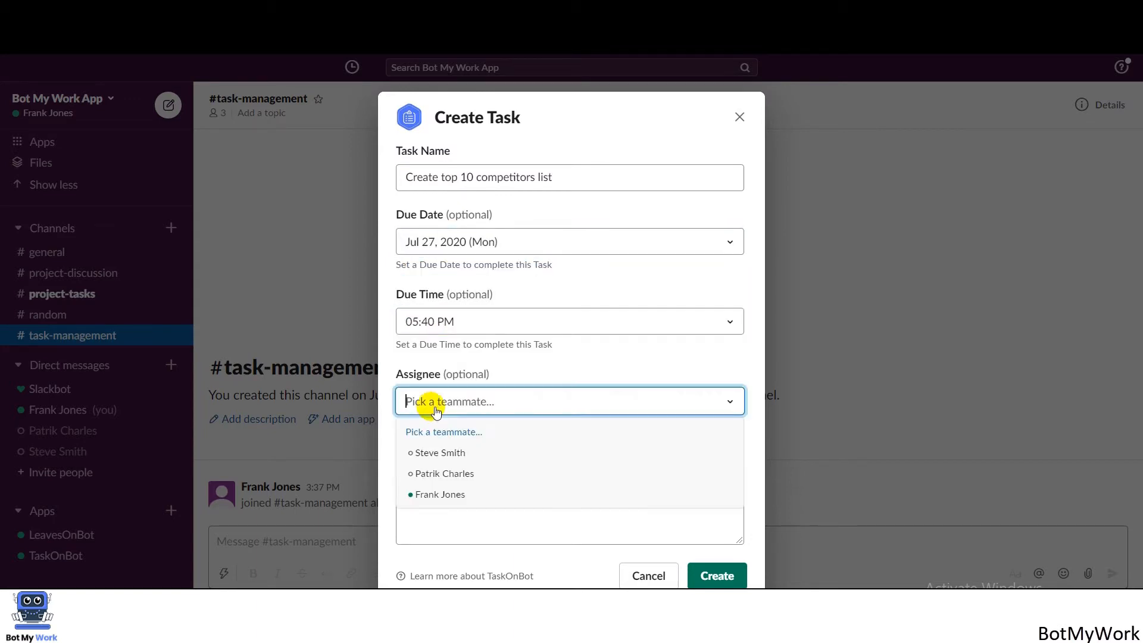
left_click(438, 474)
left_click(437, 485)
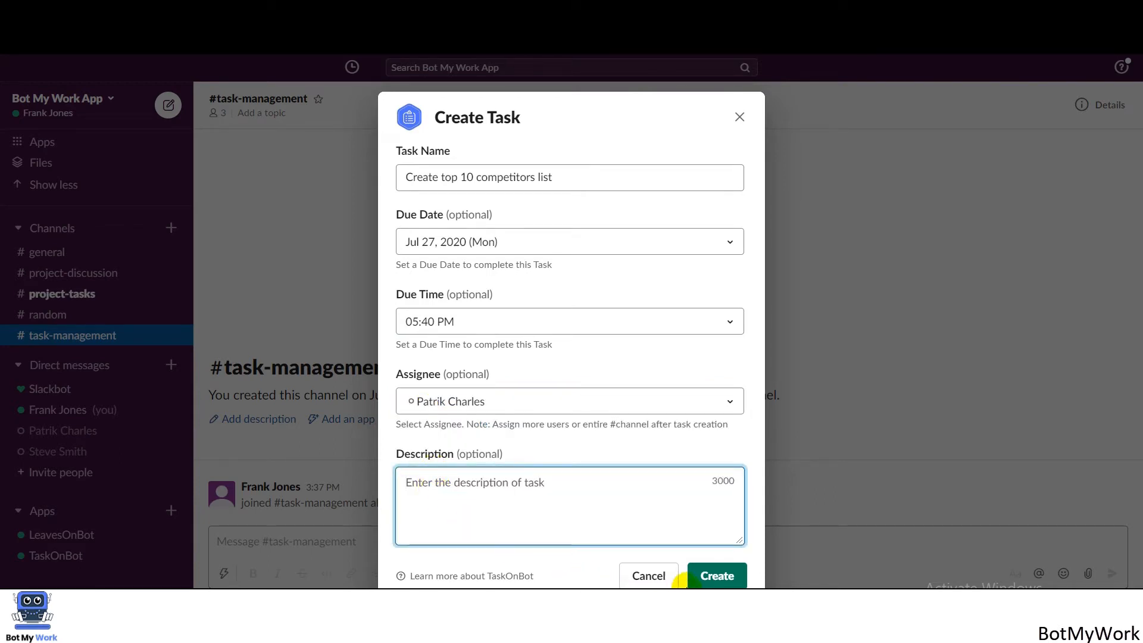
left_click(709, 577)
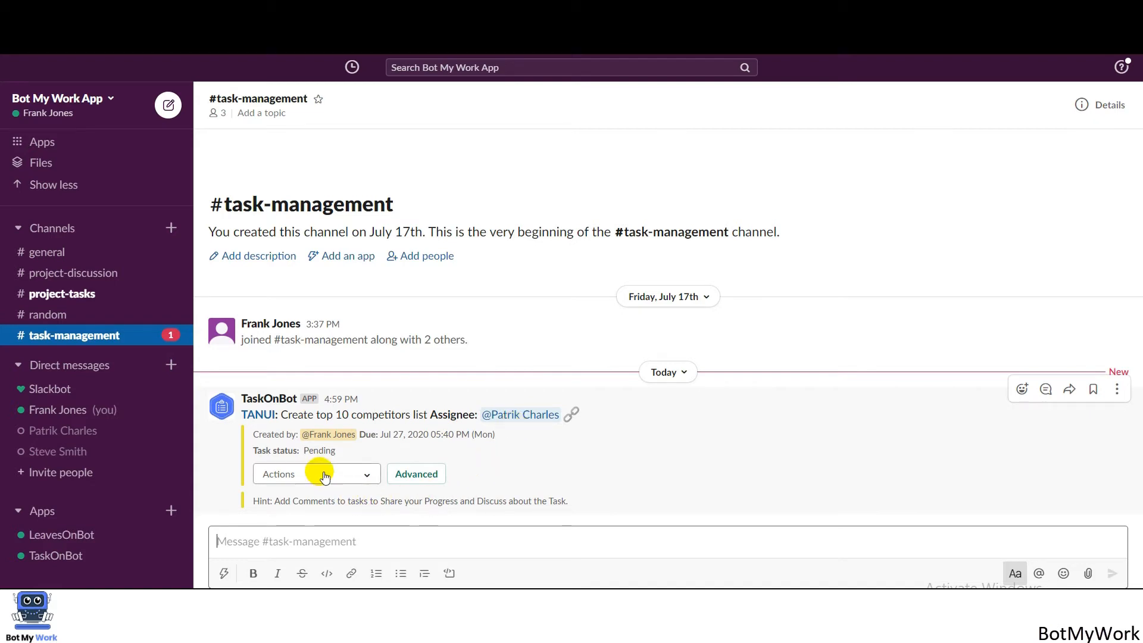
Mark the competitors-list task complete, reopen it, then choose Edit Task from its actions.
left_click(325, 477)
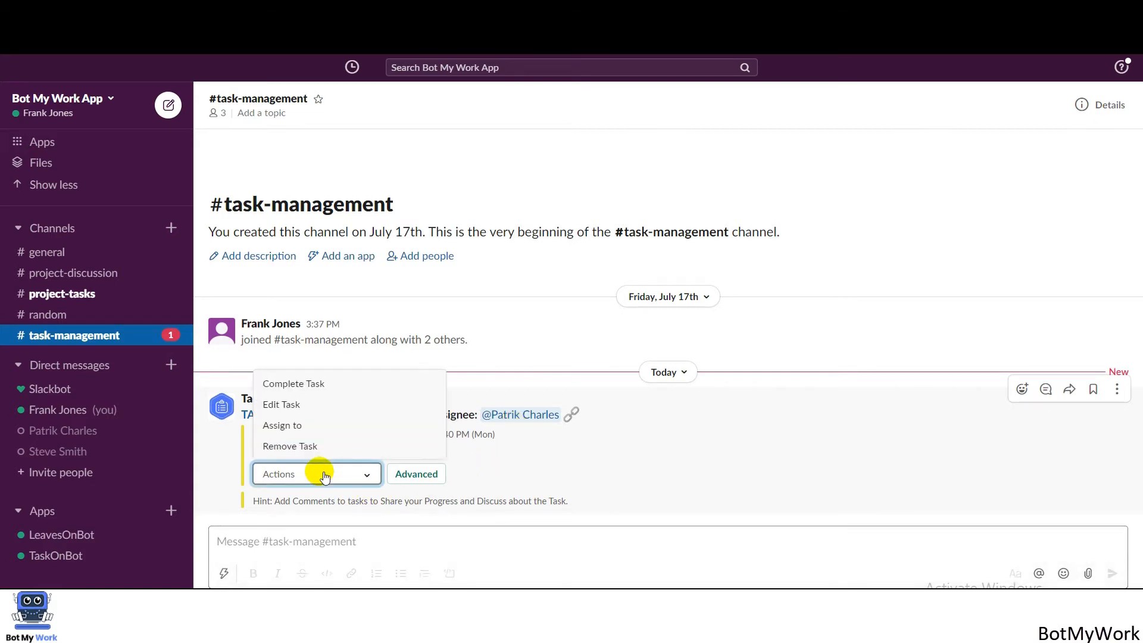
left_click(304, 385)
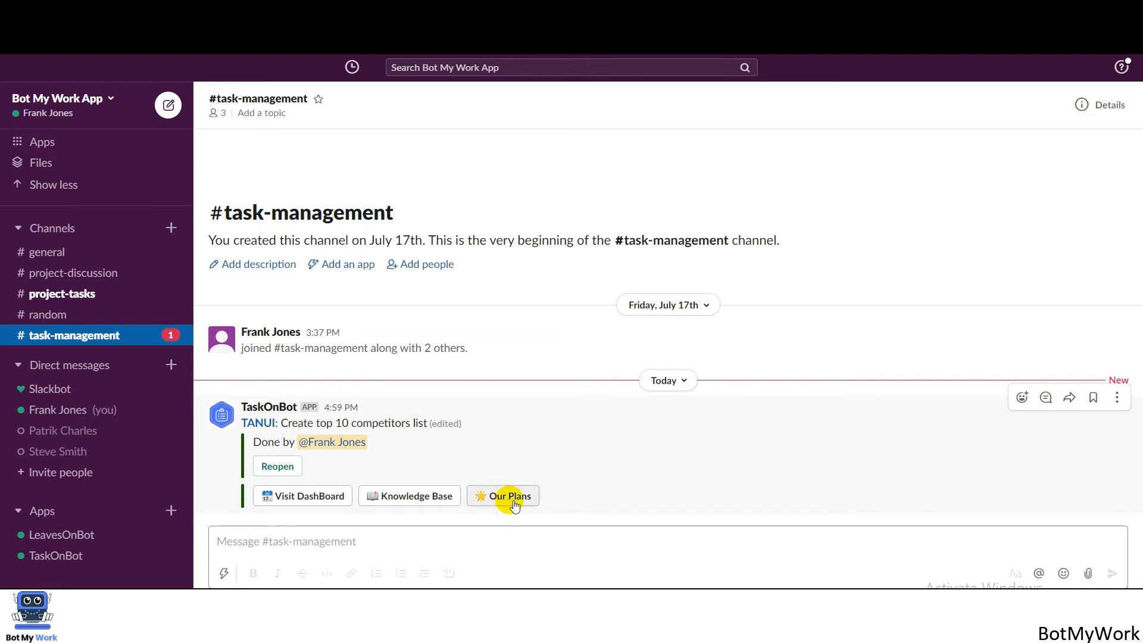
left_click(277, 467)
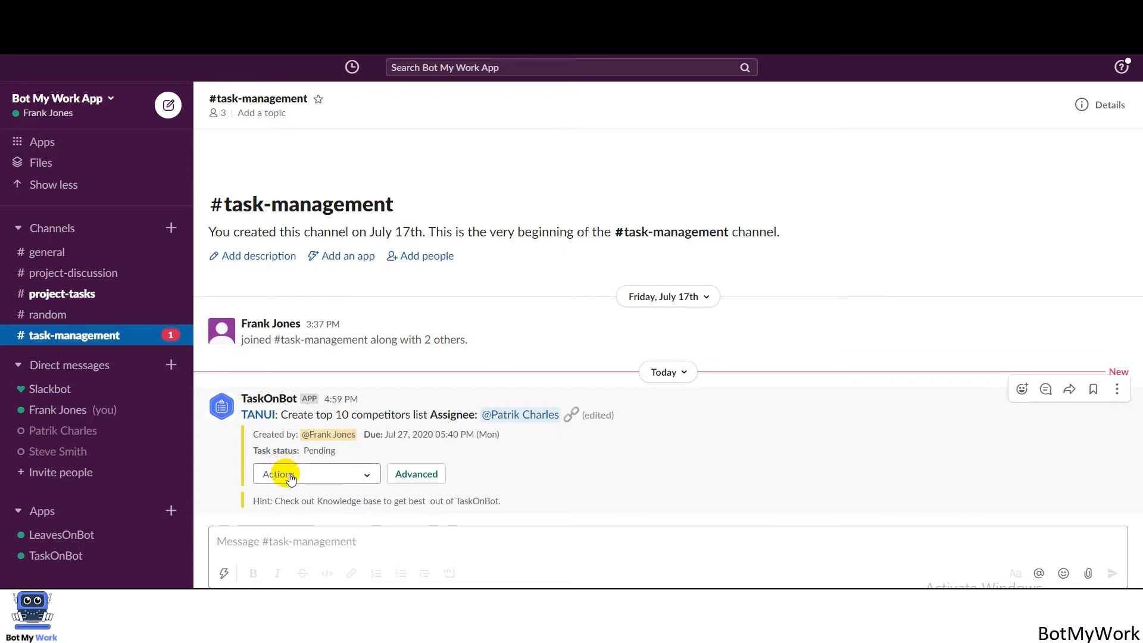
left_click(291, 479)
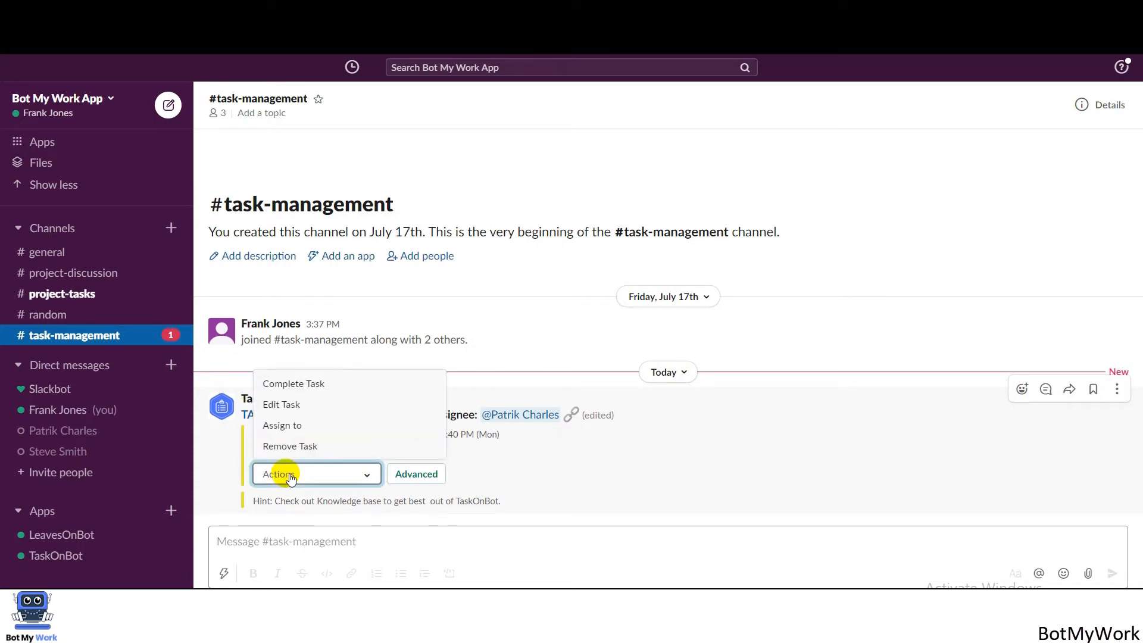
left_click(285, 405)
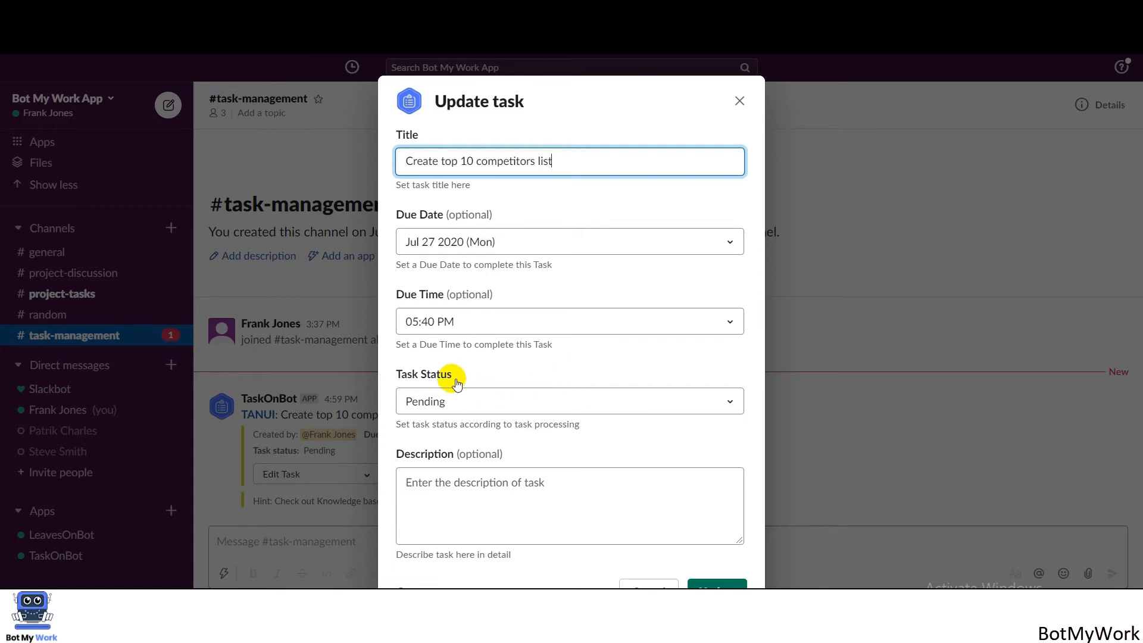
Set the competitors-list task's status to In Progress and save the update.
left_click(458, 402)
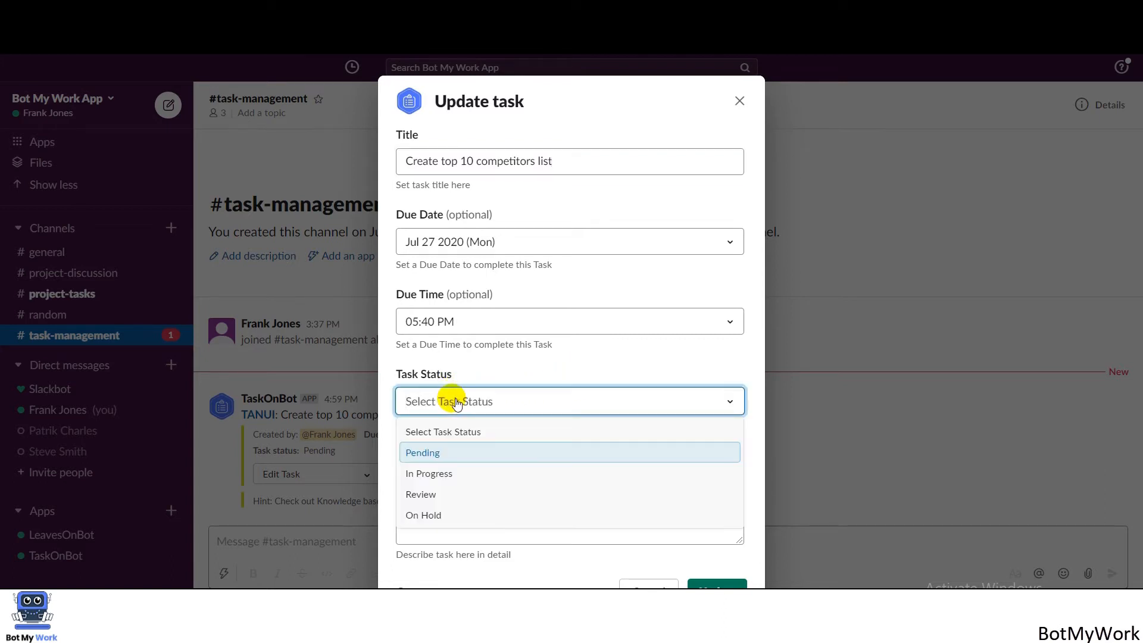
left_click(447, 474)
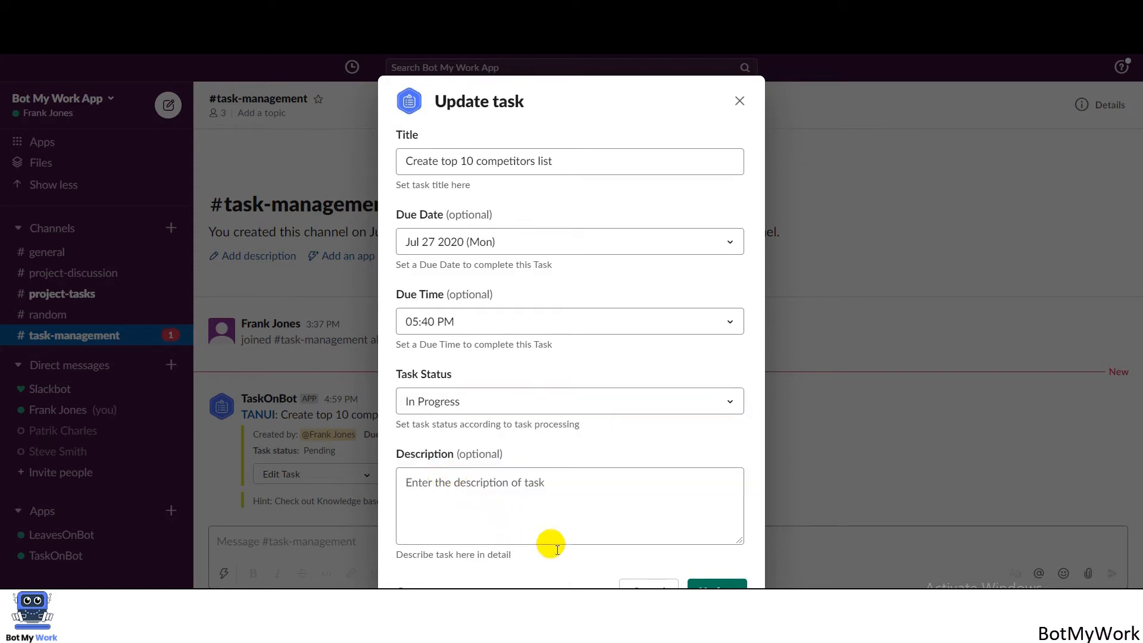
left_click(727, 585)
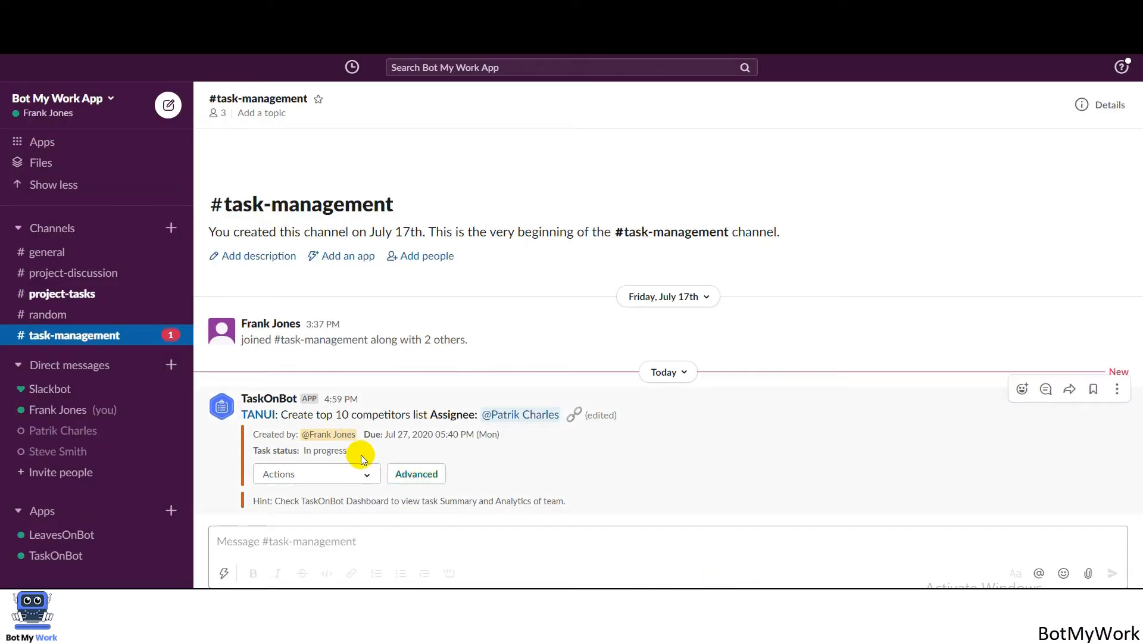
left_click(340, 472)
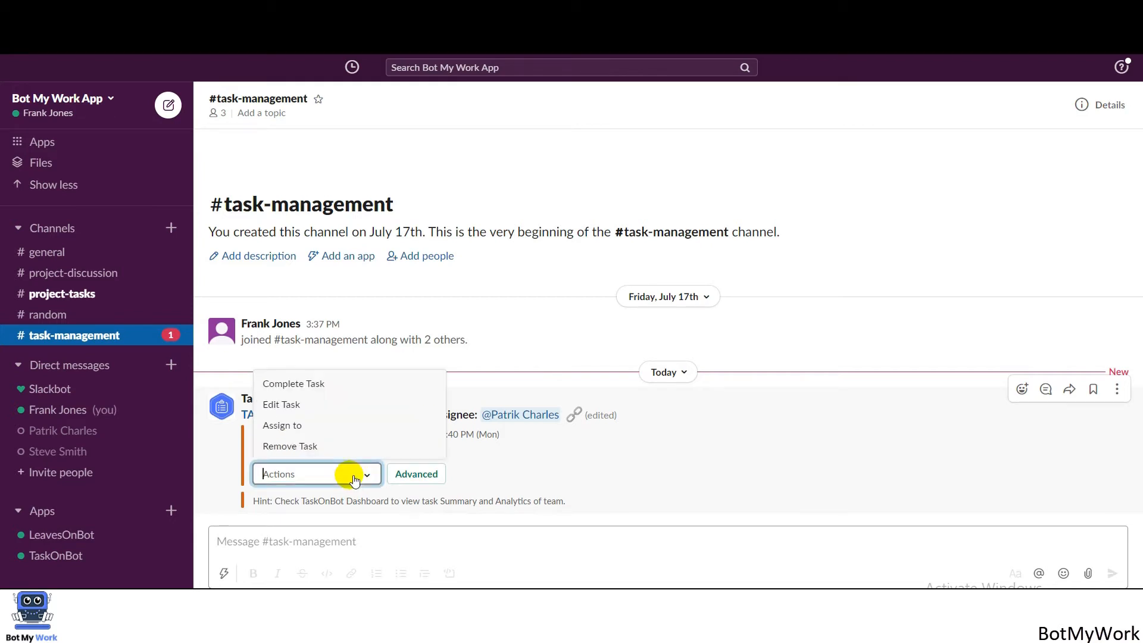
left_click(282, 426)
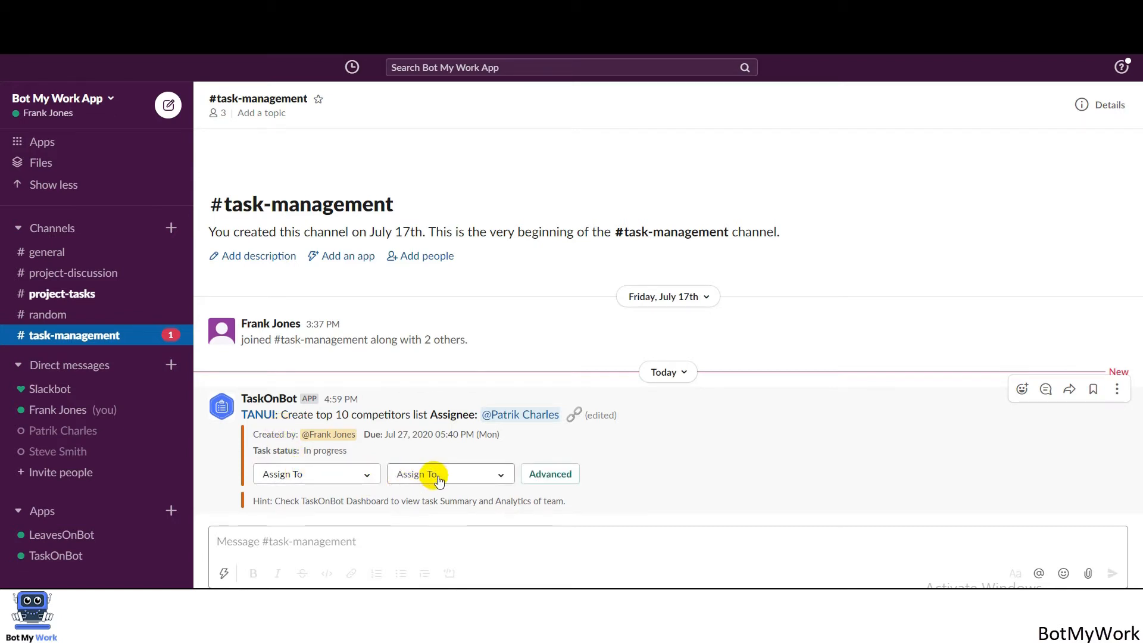
left_click(504, 478)
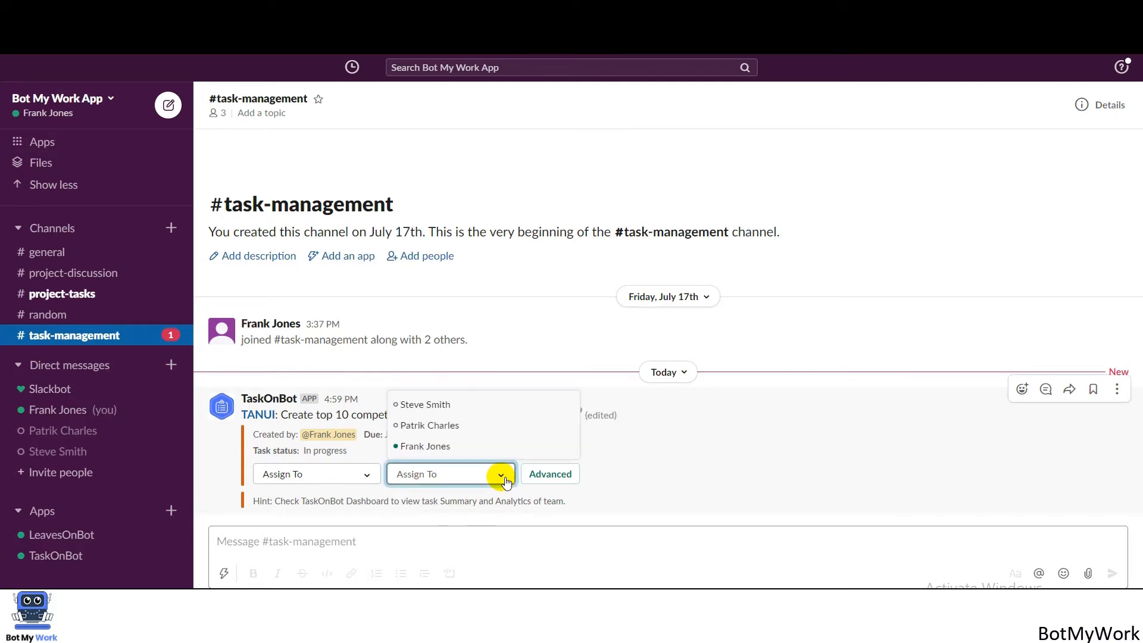
left_click(474, 404)
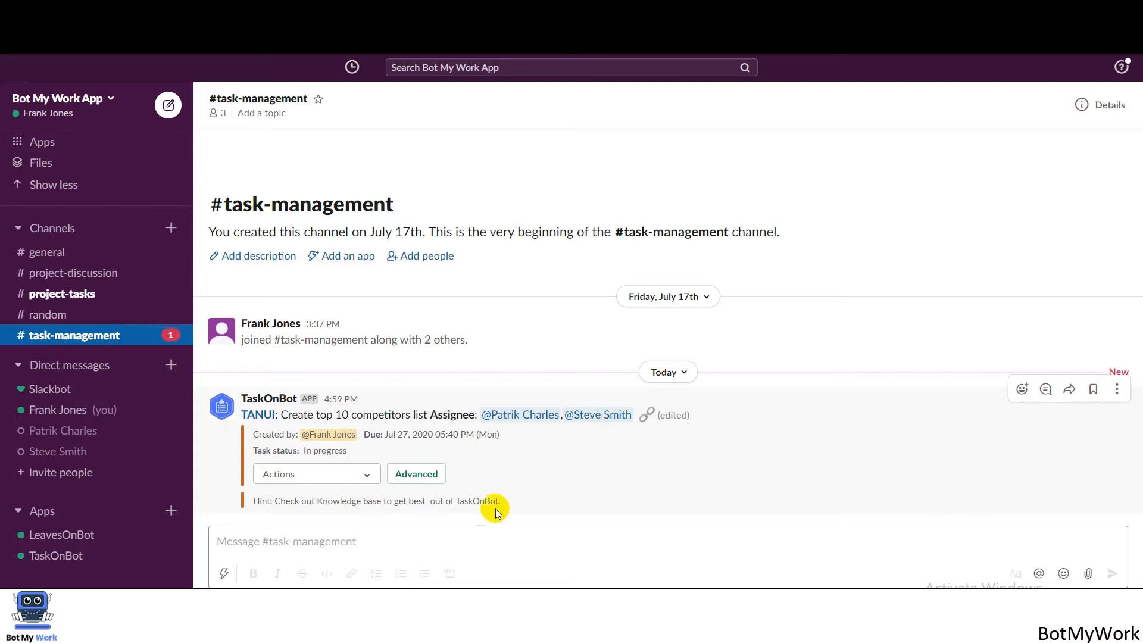
left_click(368, 475)
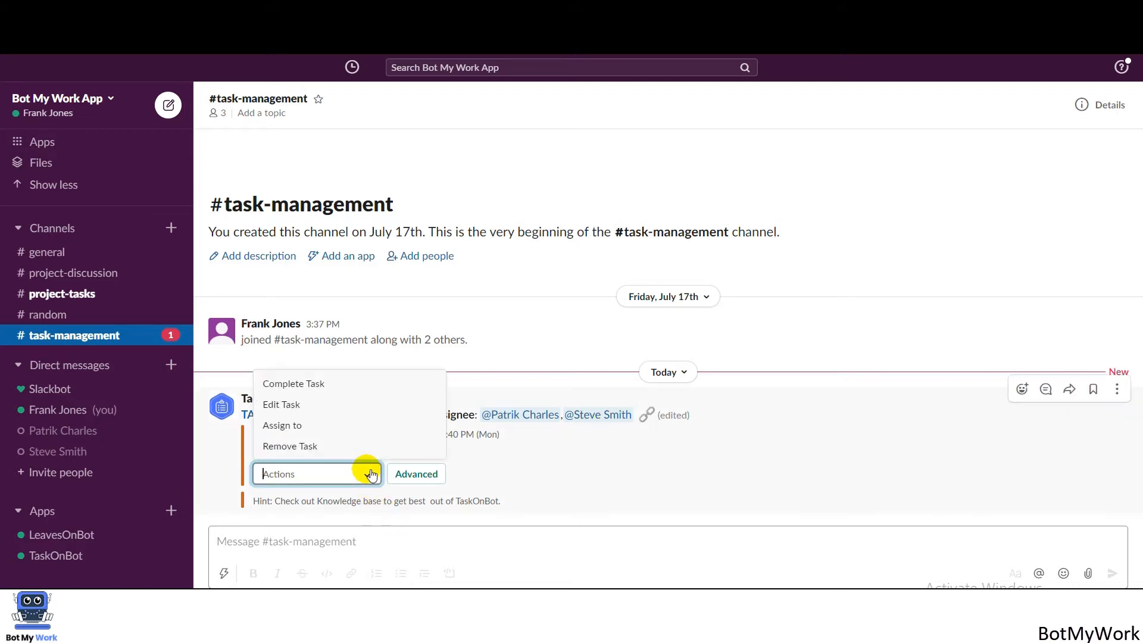
left_click(326, 452)
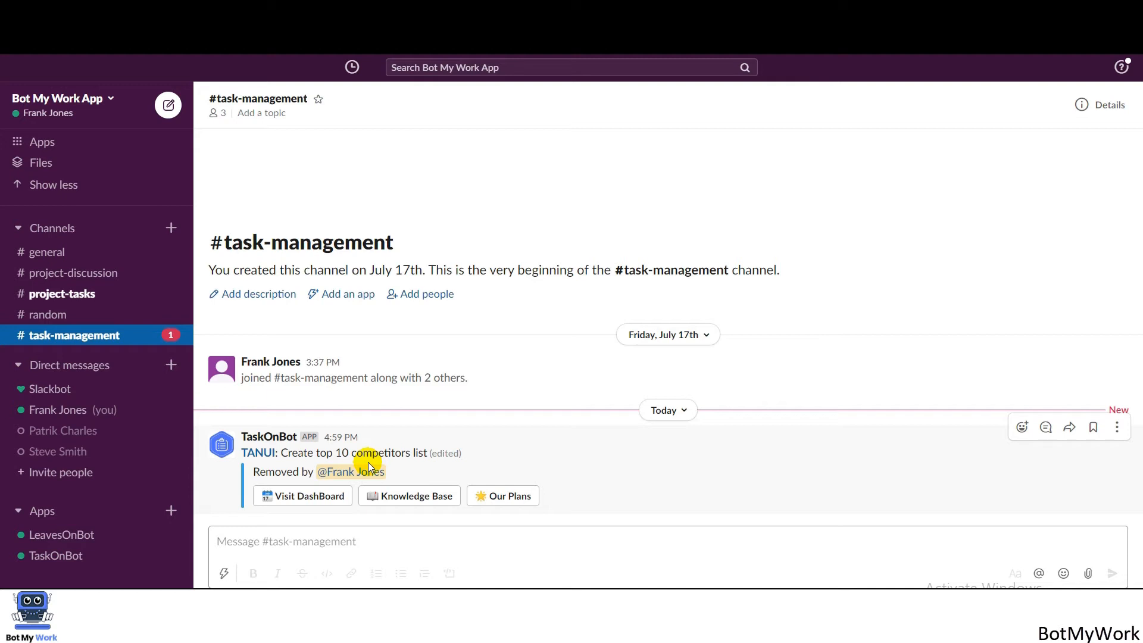
Use /assign to create 'Create a list of top 10 performing videos', due Jul 27, 2020 06:10 PM.
left_click(288, 545)
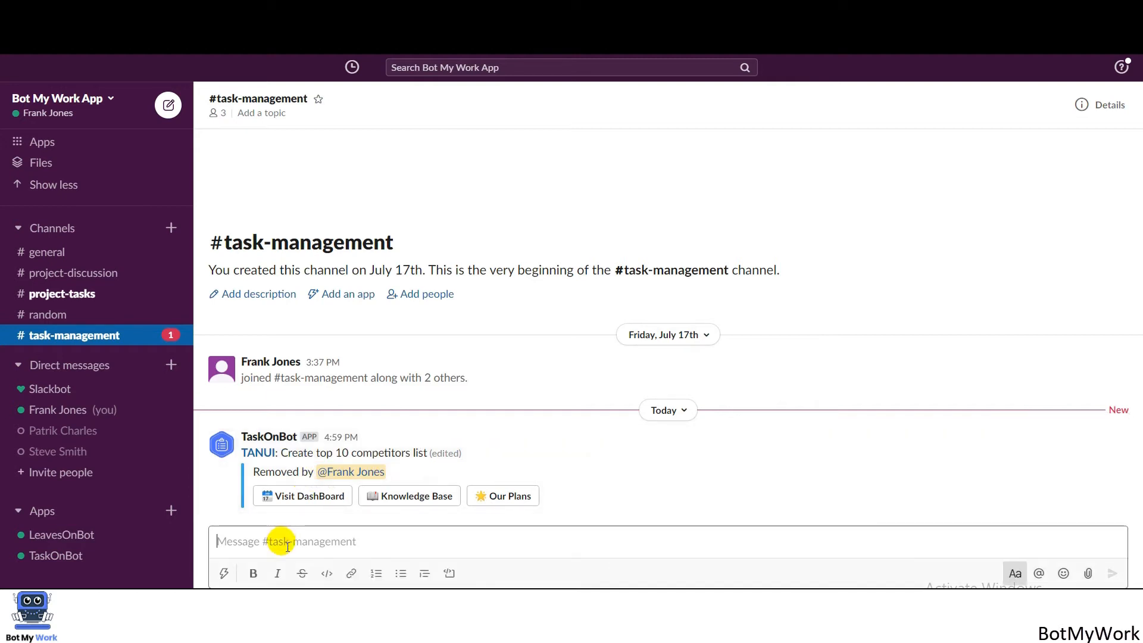
type("/assi")
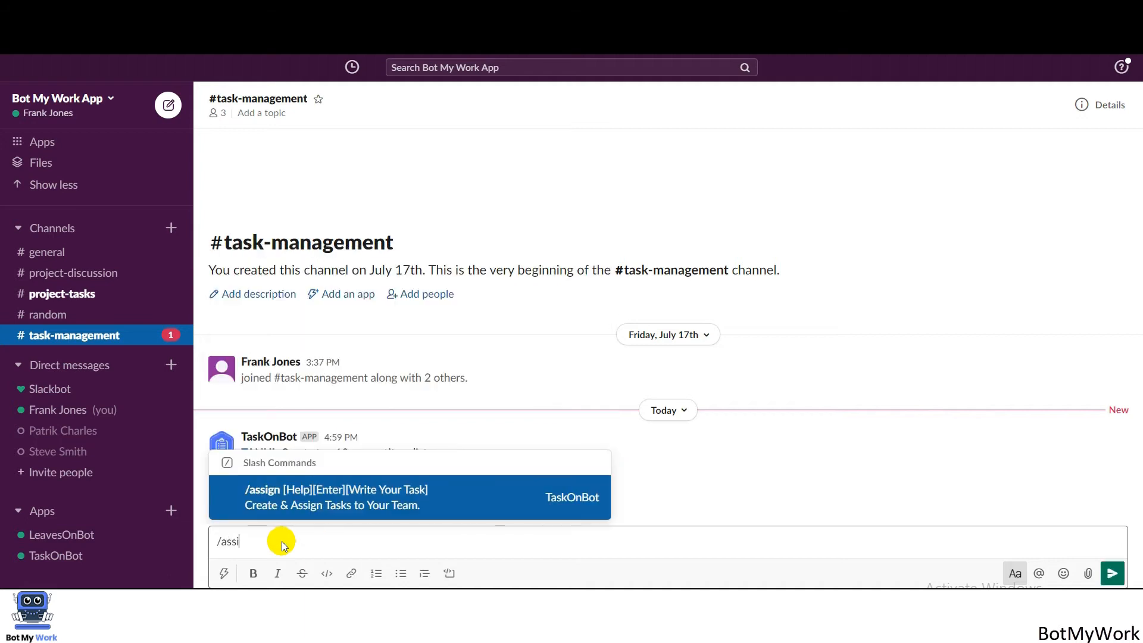
type("gn")
key("Return")
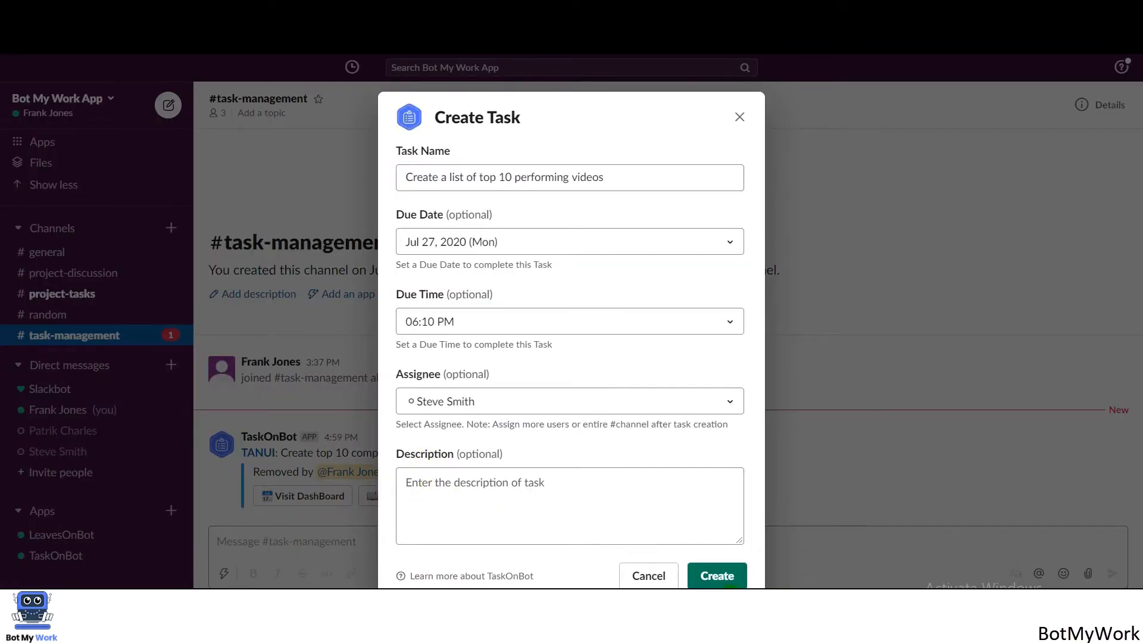
left_click(717, 576)
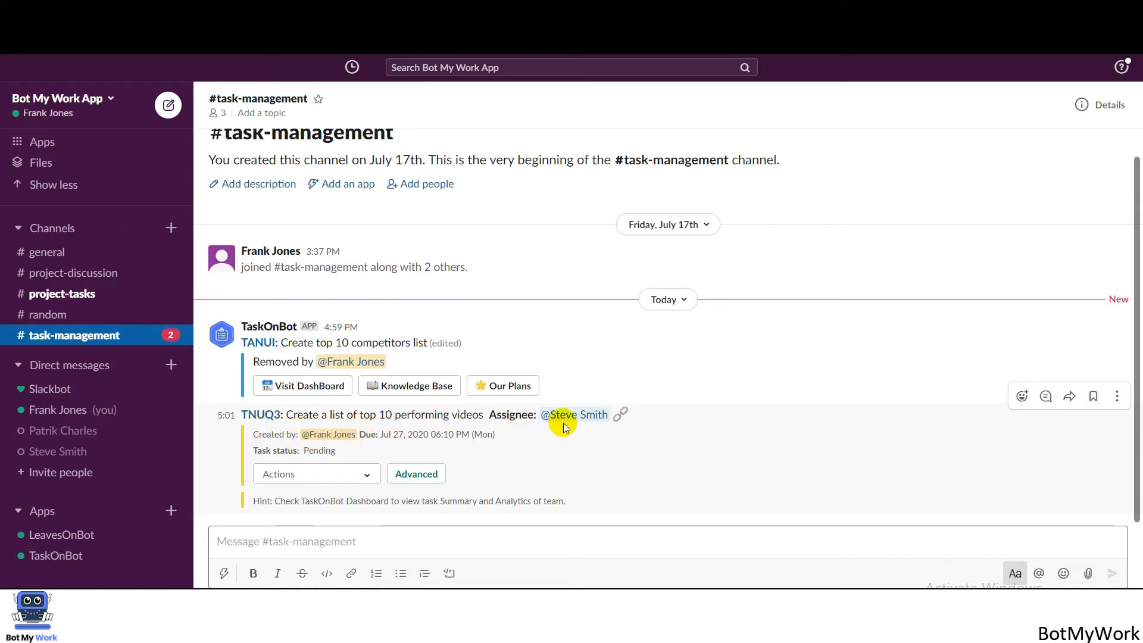
Switch the TNUQ3 task to its Advanced actions and choose Add Comment.
left_click(360, 476)
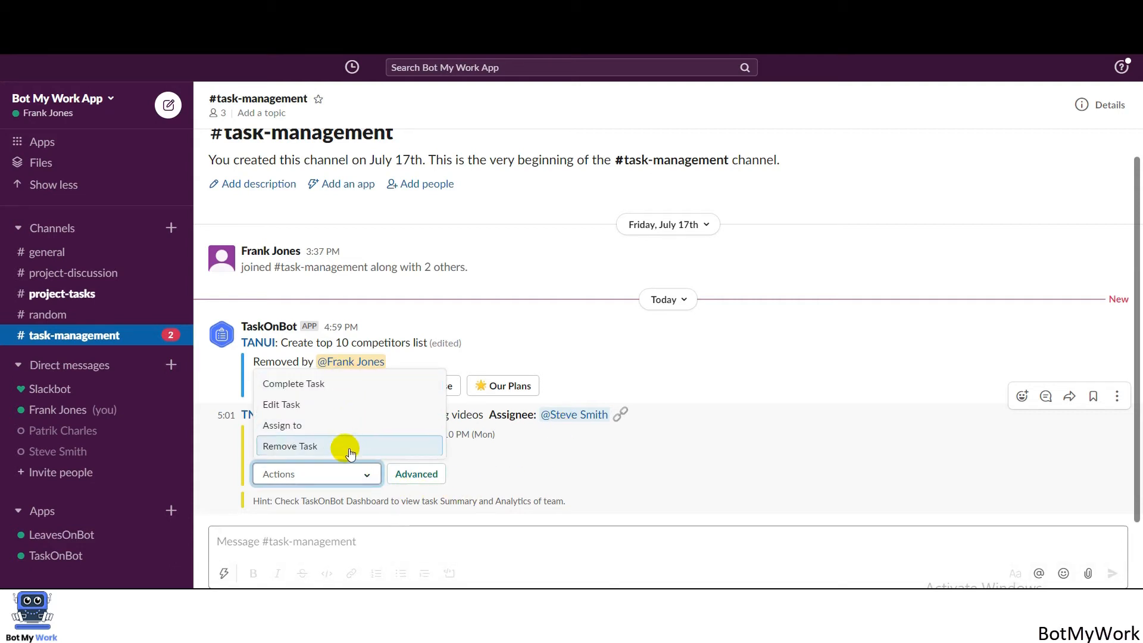
left_click(415, 477)
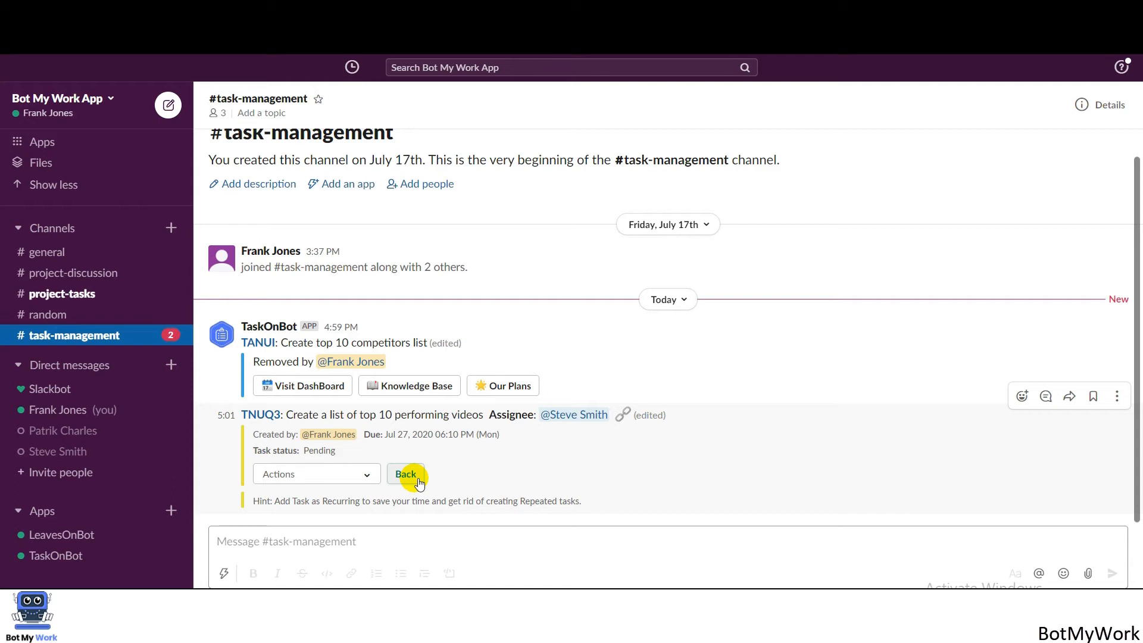
left_click(368, 473)
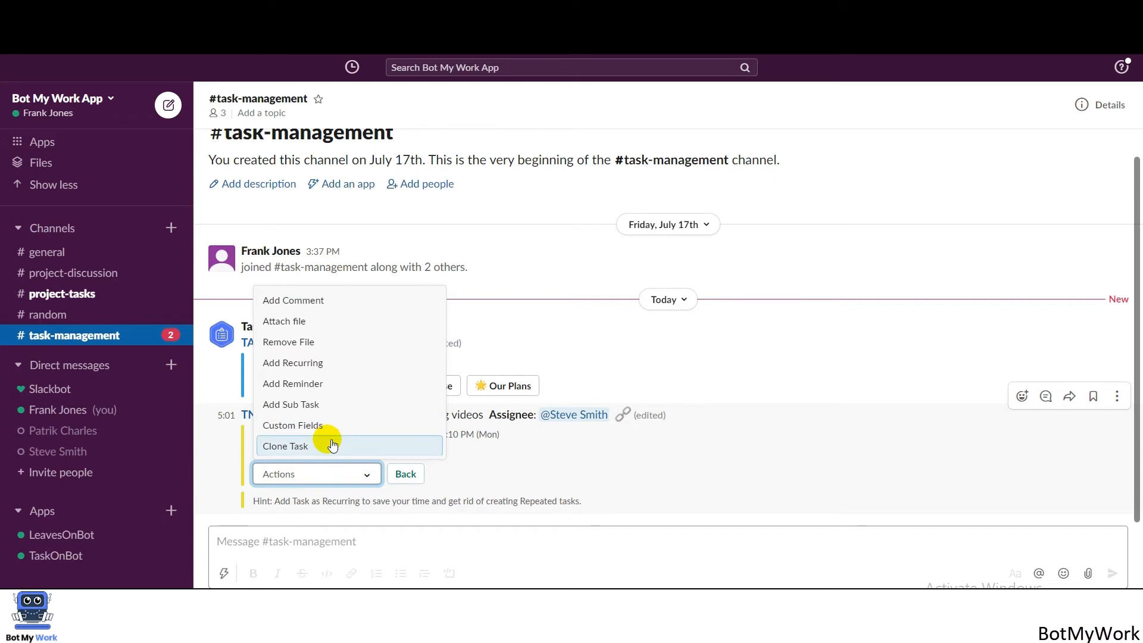
left_click(337, 302)
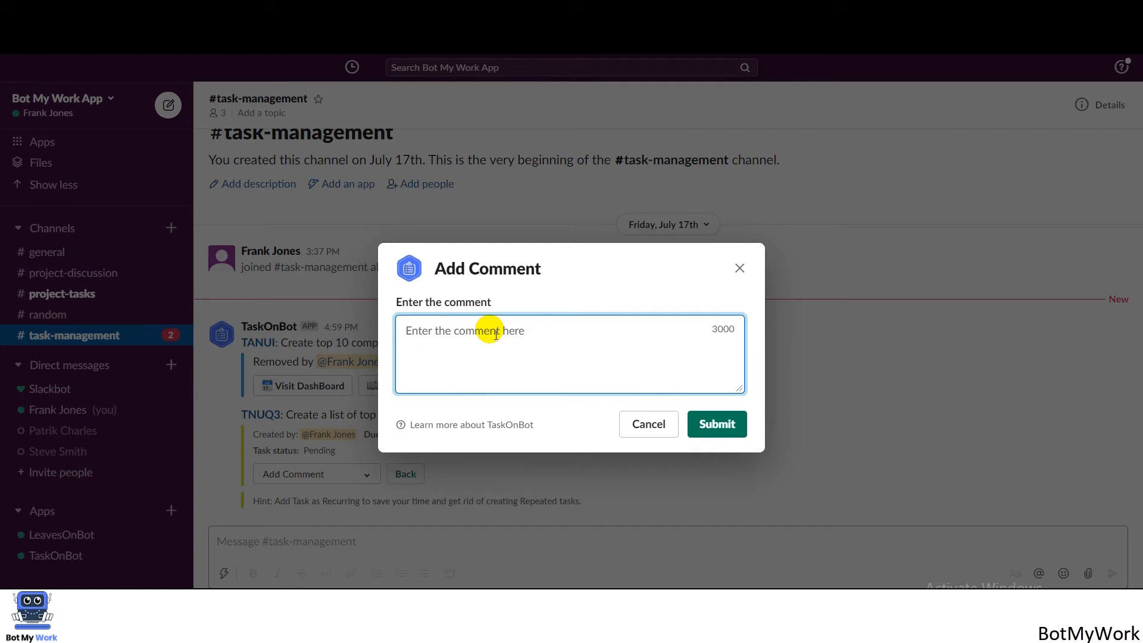
Submit the comment 'Mention the metrices of the weekly performance' on the performing-videos task.
type("Mention the metrices of the we")
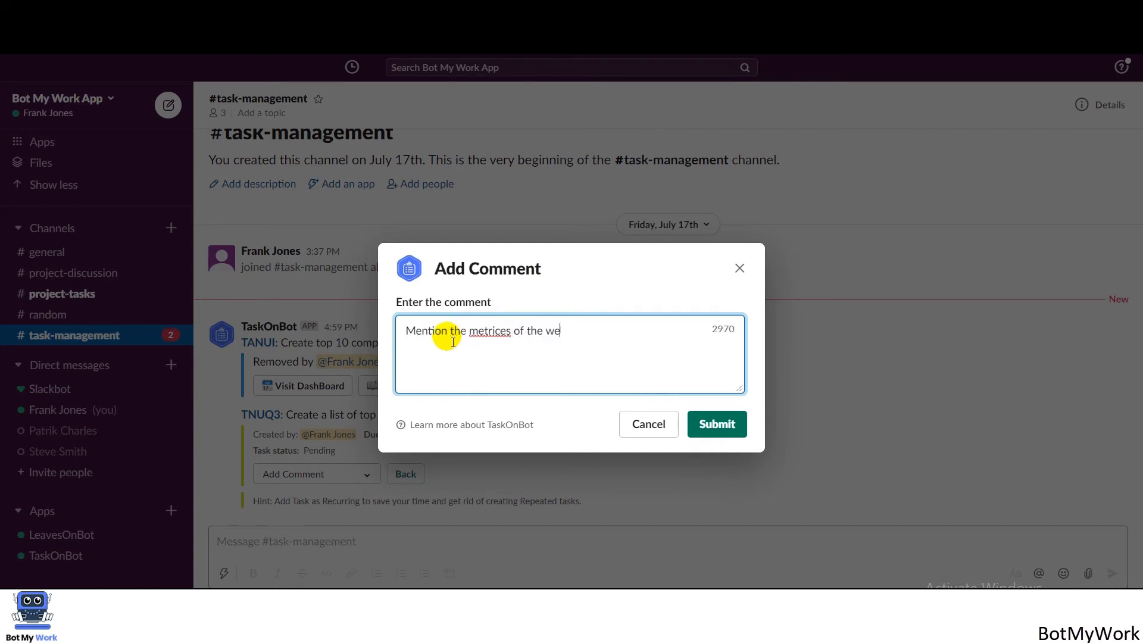
type("ekly performance")
left_click(716, 424)
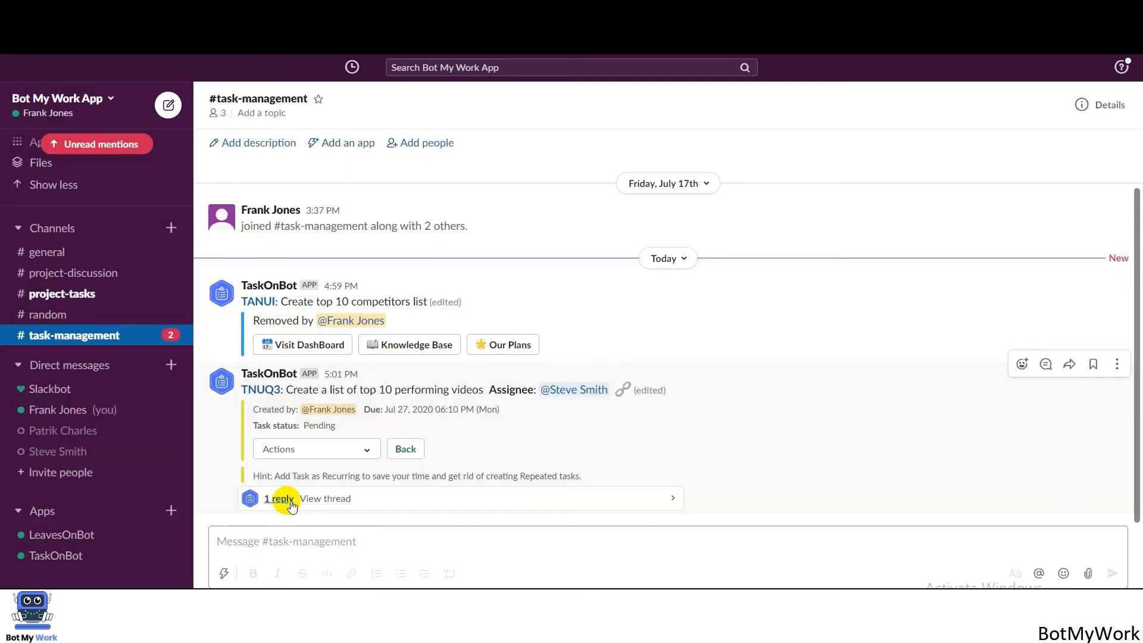
Open the TNUQ3 task's thread to view the posted comment reply.
left_click(326, 505)
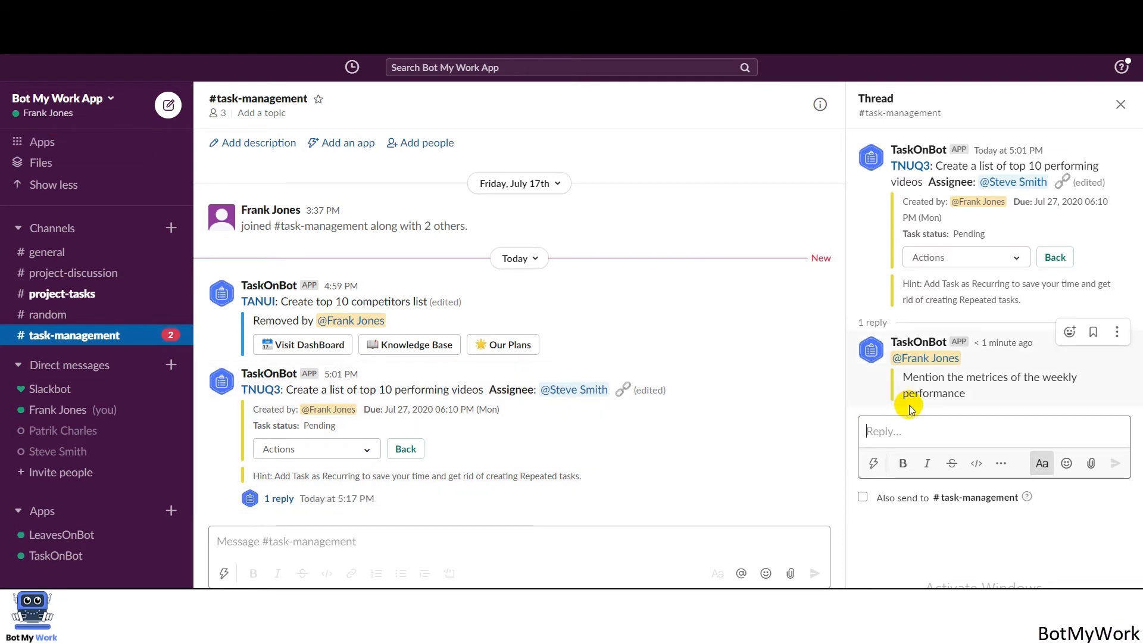
Allow TaskOnBot to access channel files through the permission link in its Attach file warning.
left_click(367, 451)
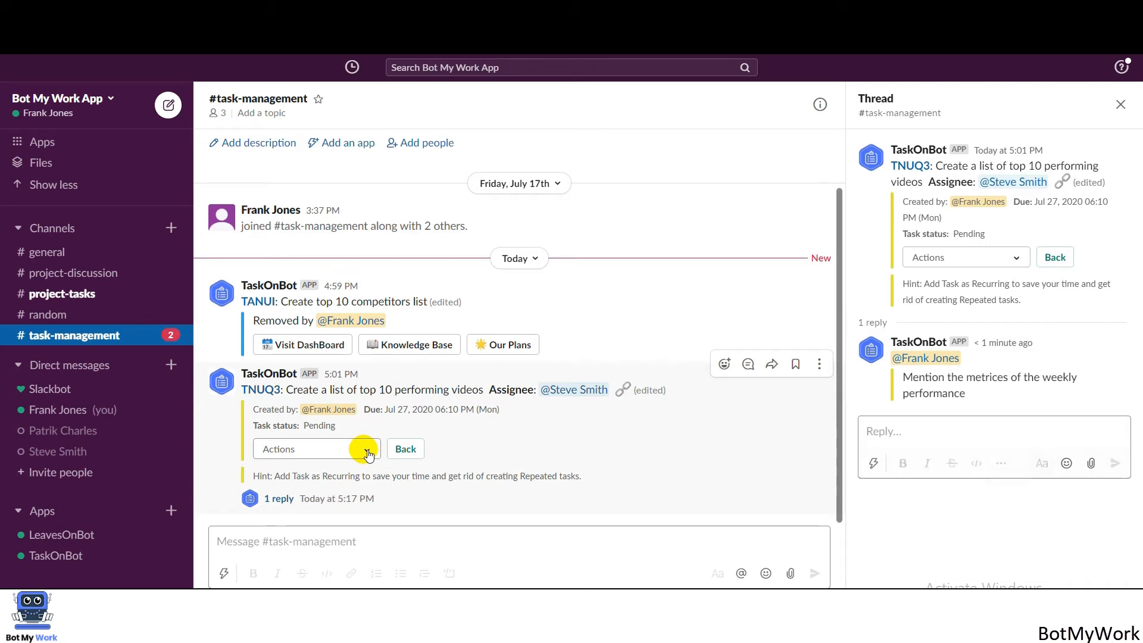
left_click(304, 300)
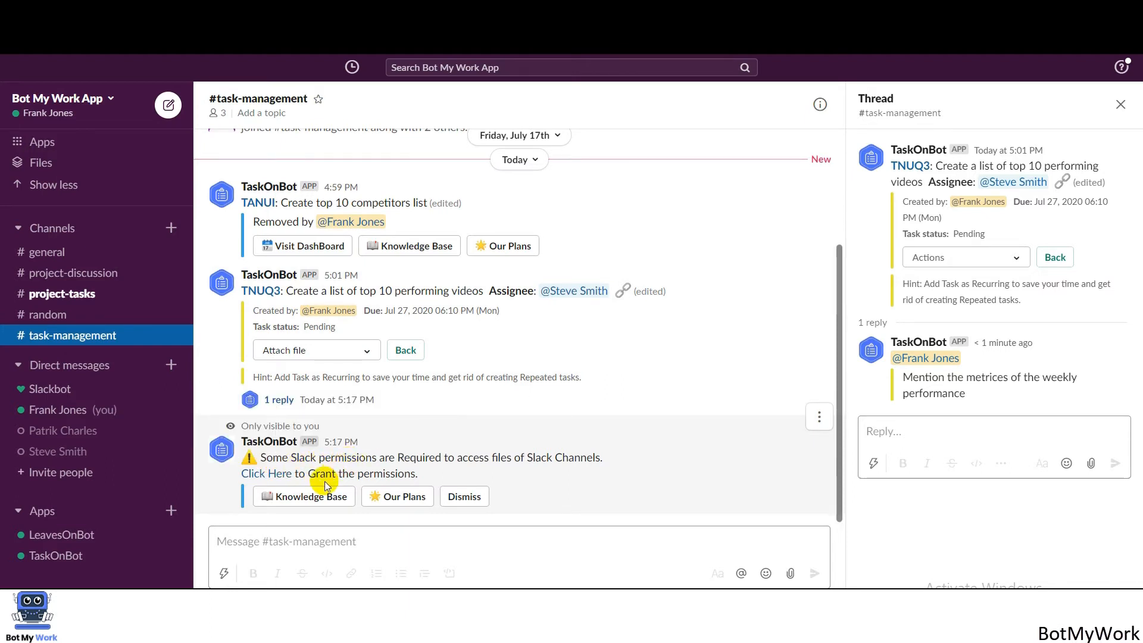
left_click(268, 475)
left_click(613, 474)
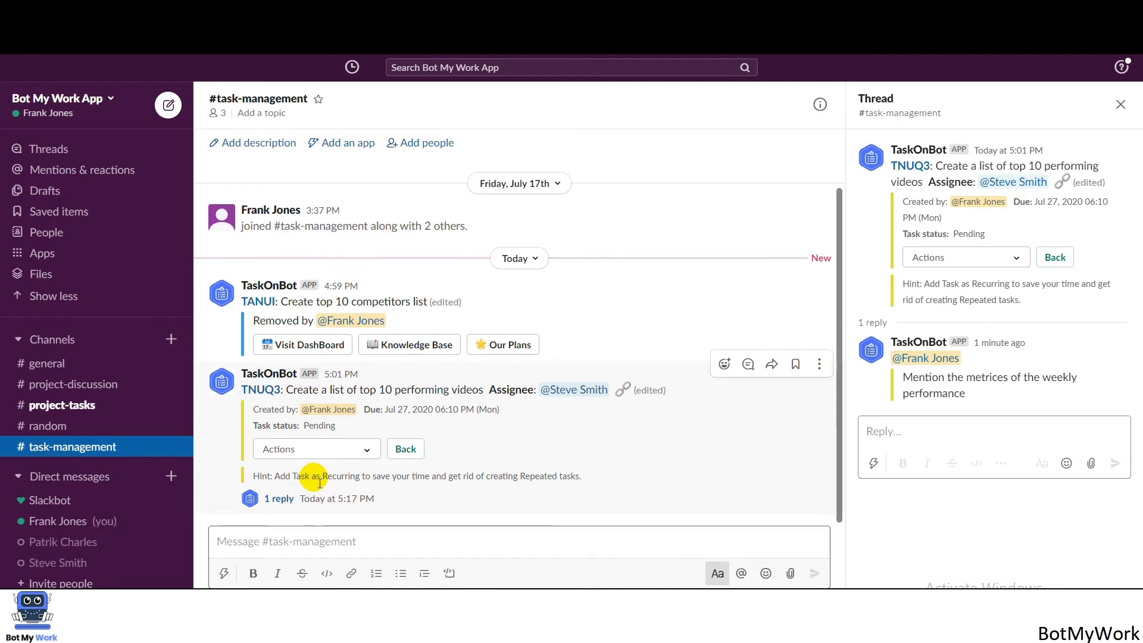
Attach a new snippet file to the TNUQ3 performing-videos task.
left_click(318, 450)
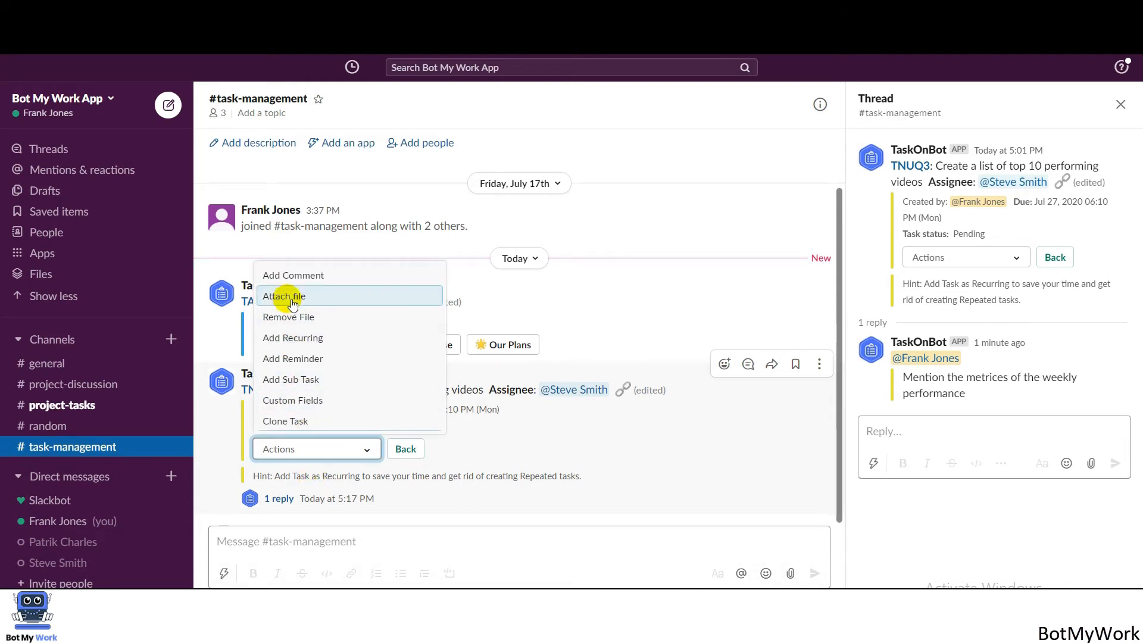
left_click(292, 303)
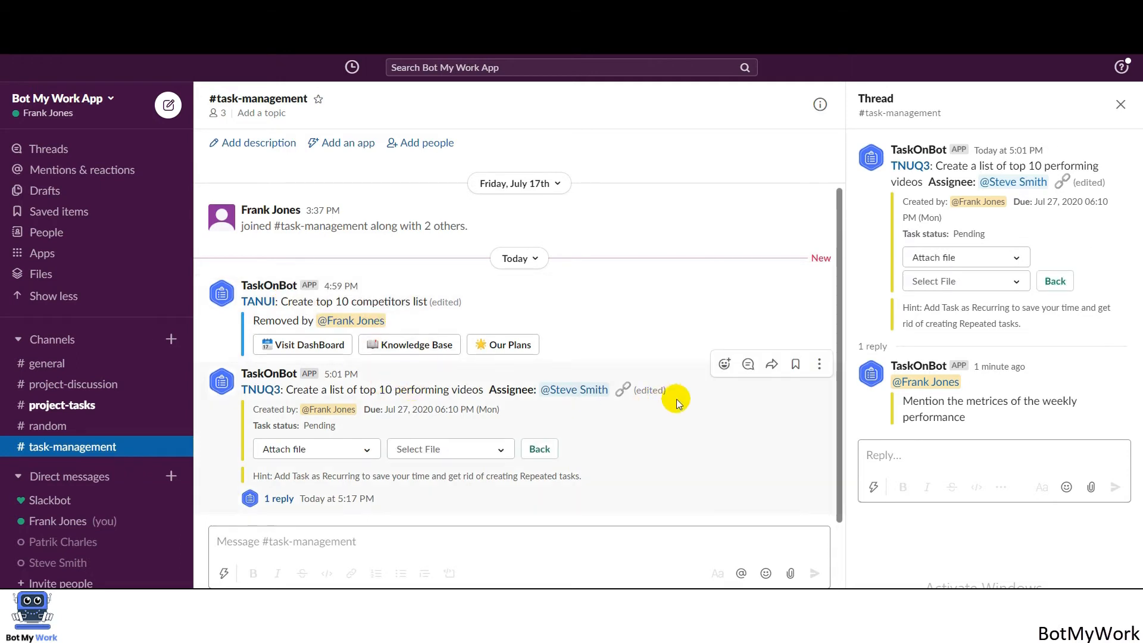
left_click(948, 280)
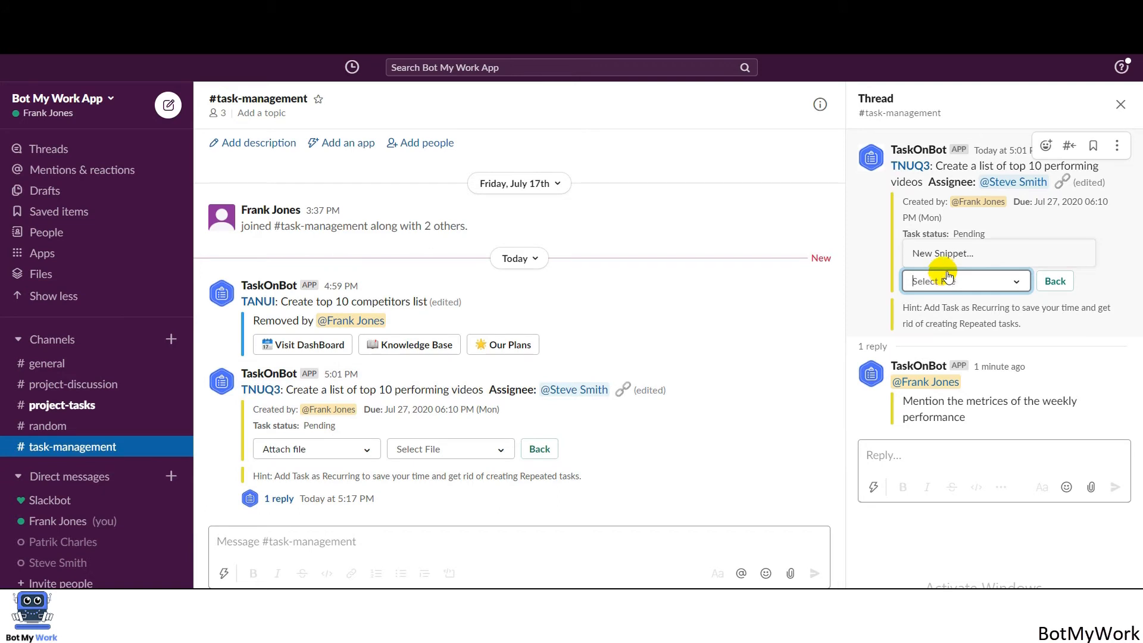
left_click(946, 257)
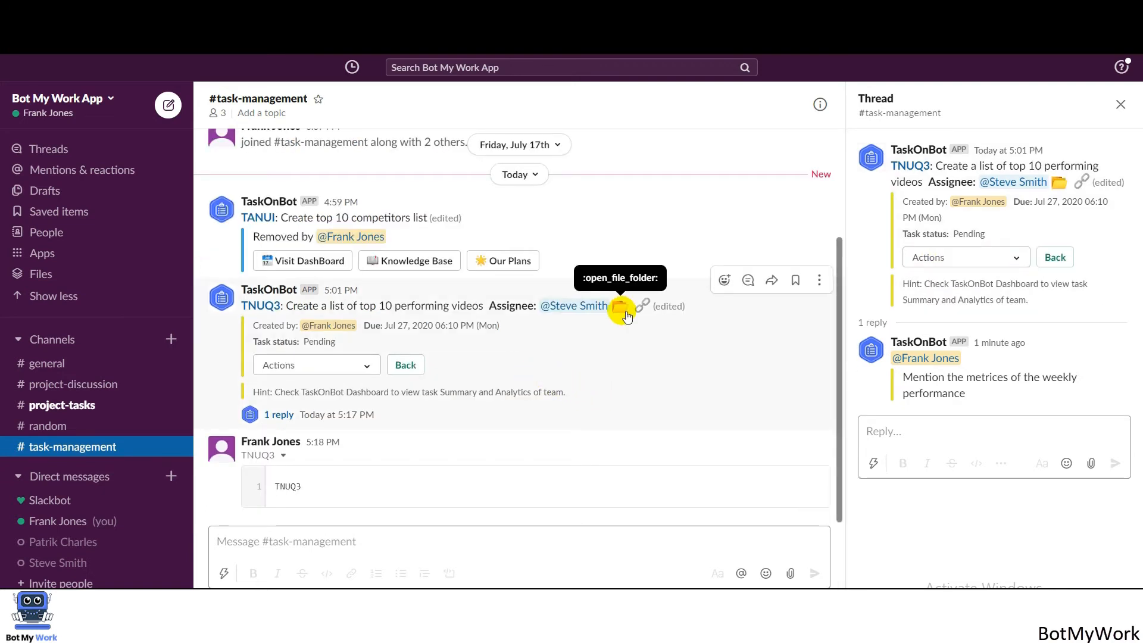
Remove the attached snippet file from the TNUQ3 task.
left_click(321, 365)
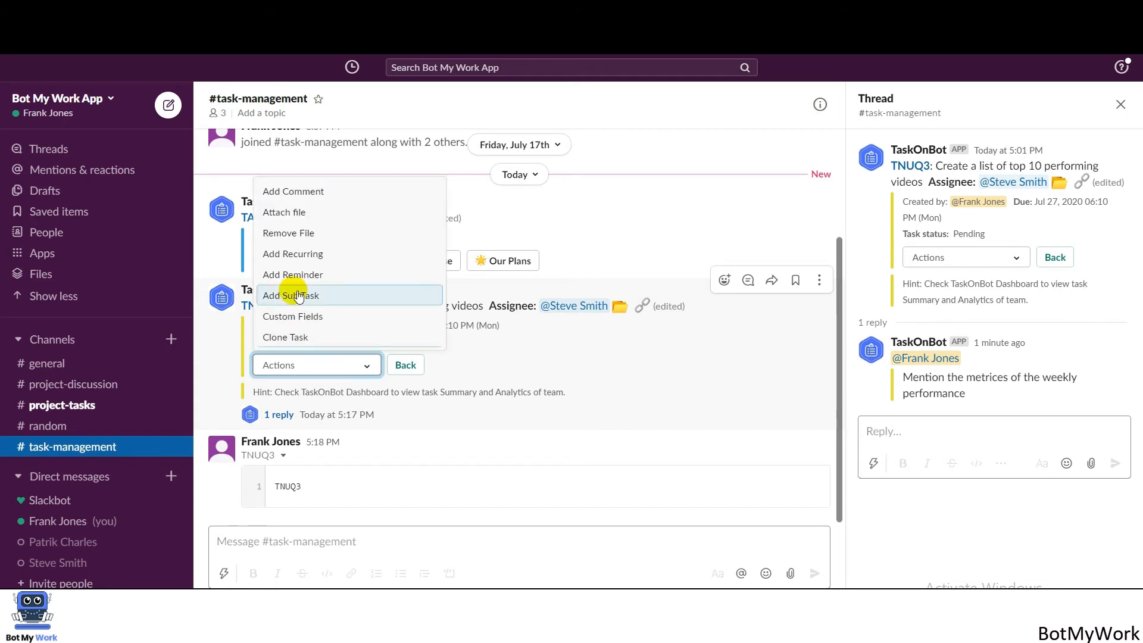
left_click(289, 233)
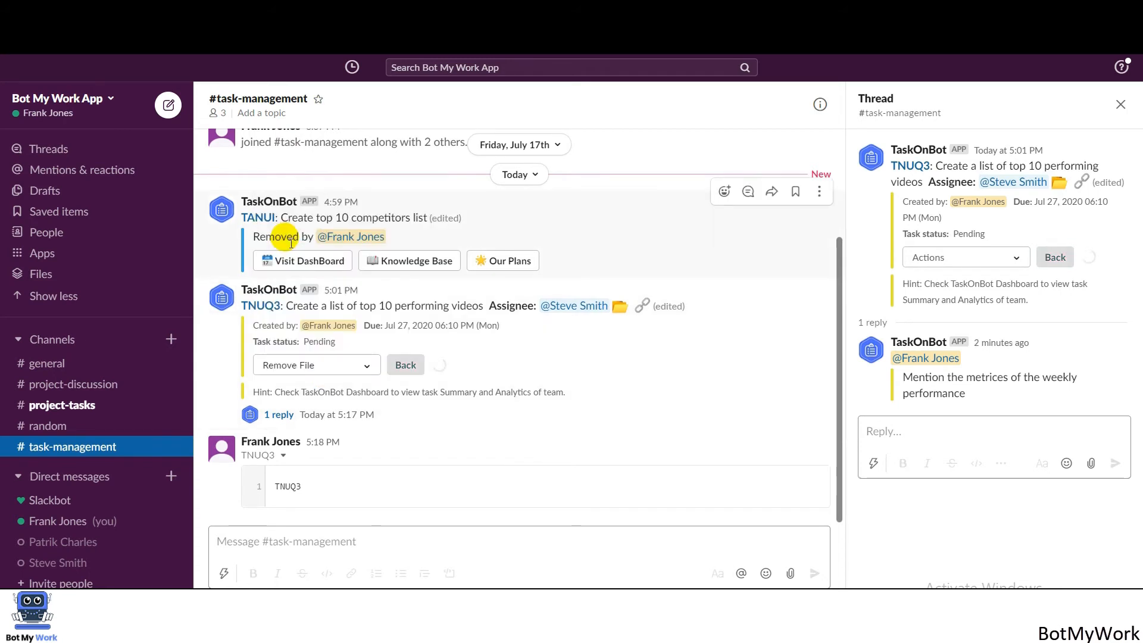
left_click(367, 367)
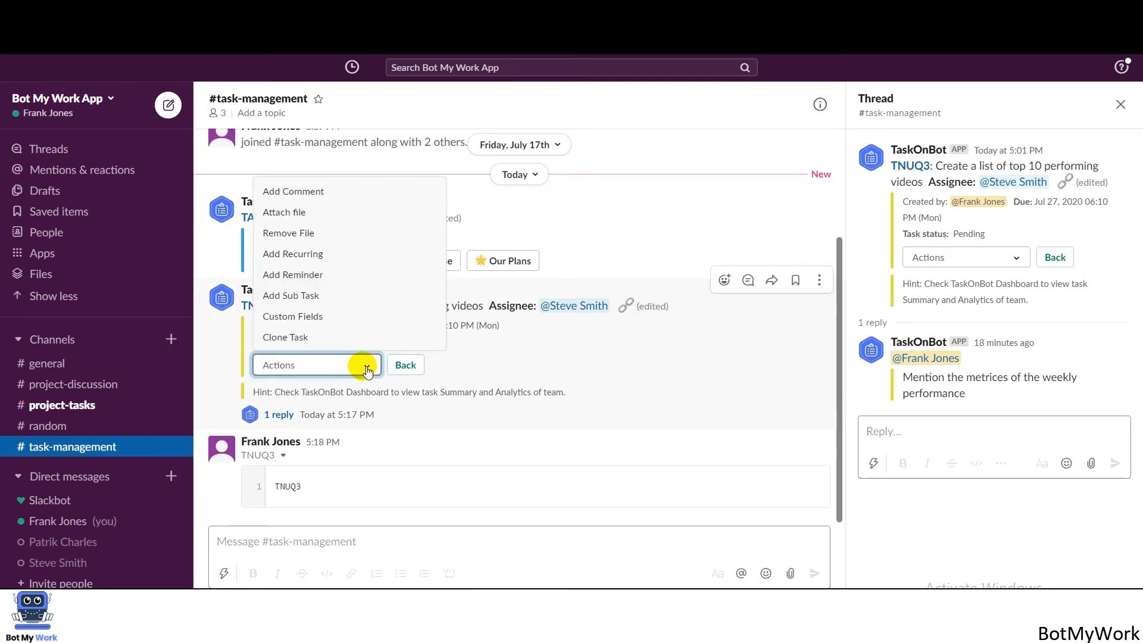
Make the TNUQ3 task repeat Daily, ending on July 29, 2020.
left_click(303, 254)
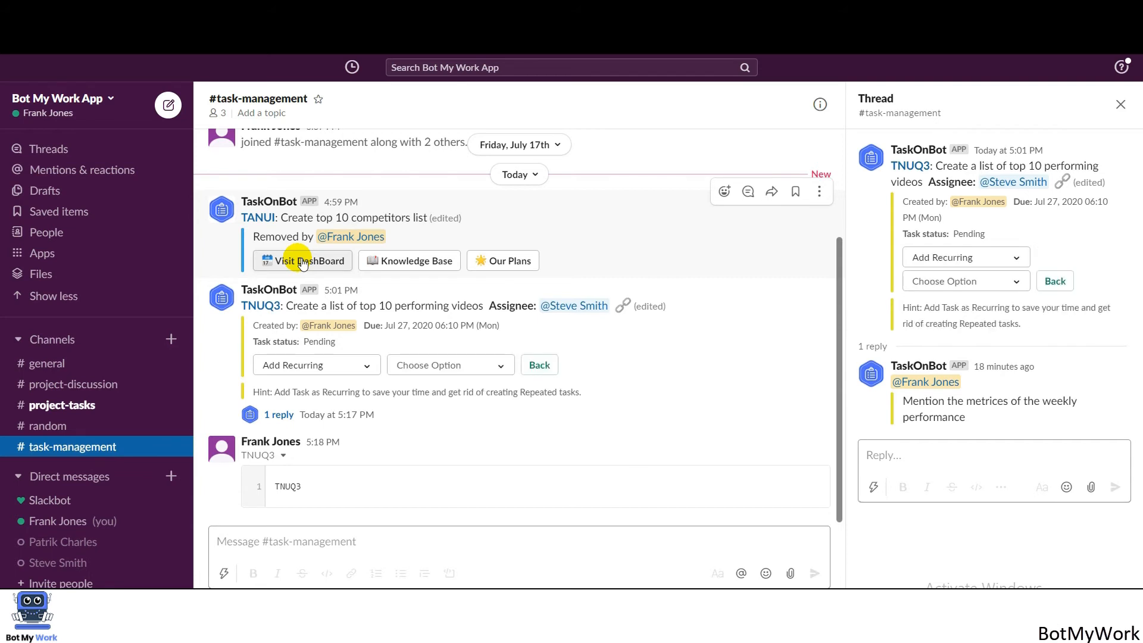
left_click(439, 373)
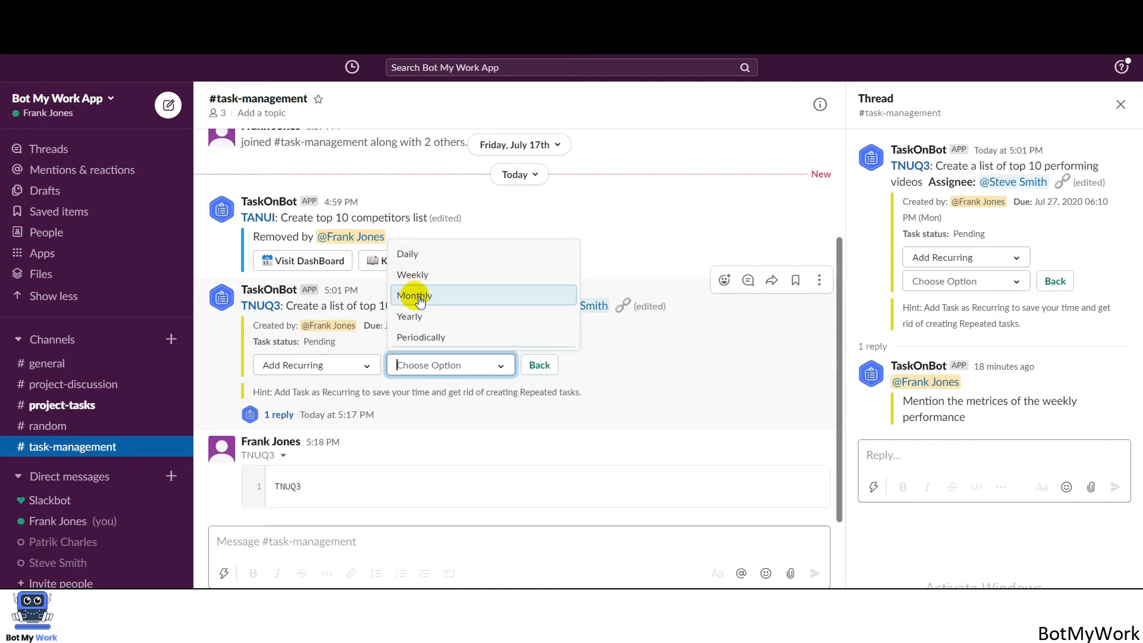
left_click(438, 252)
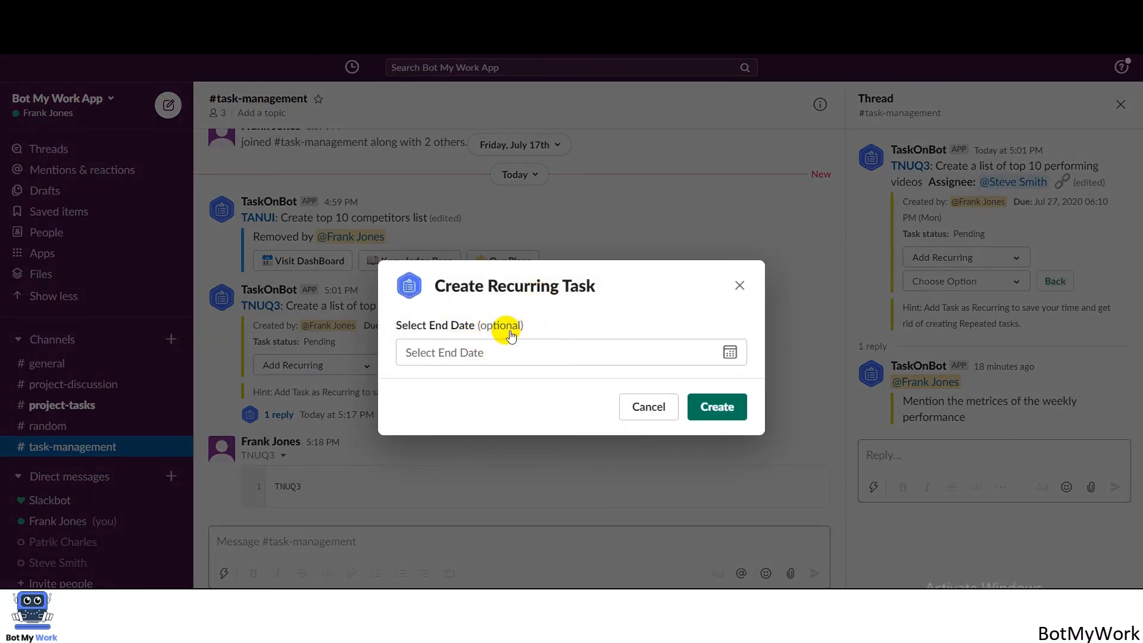
left_click(503, 356)
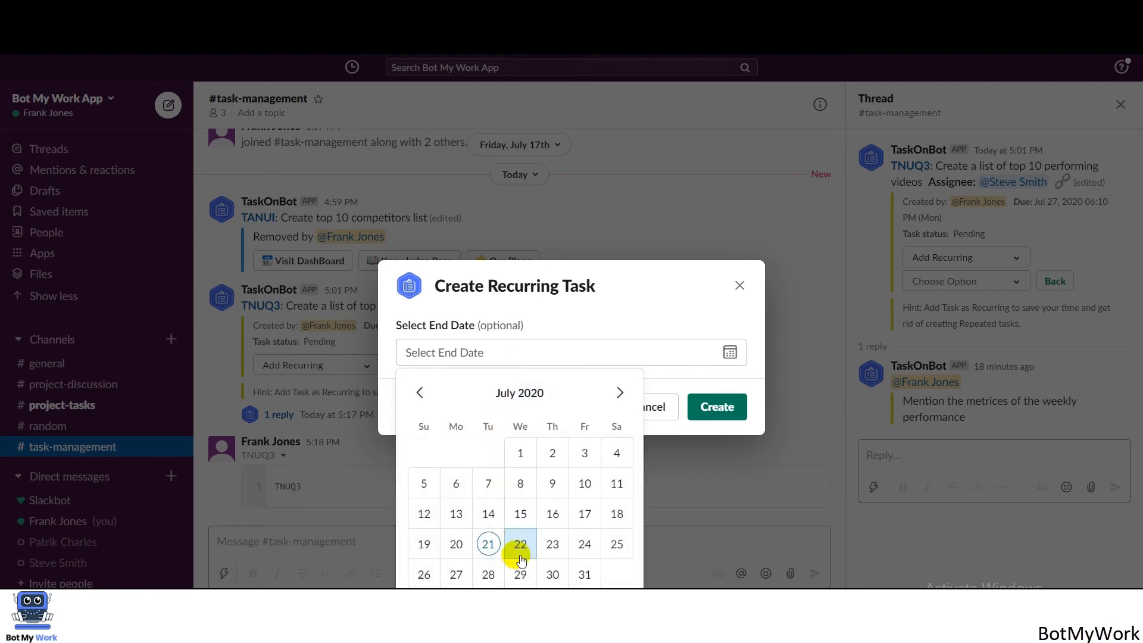
left_click(520, 573)
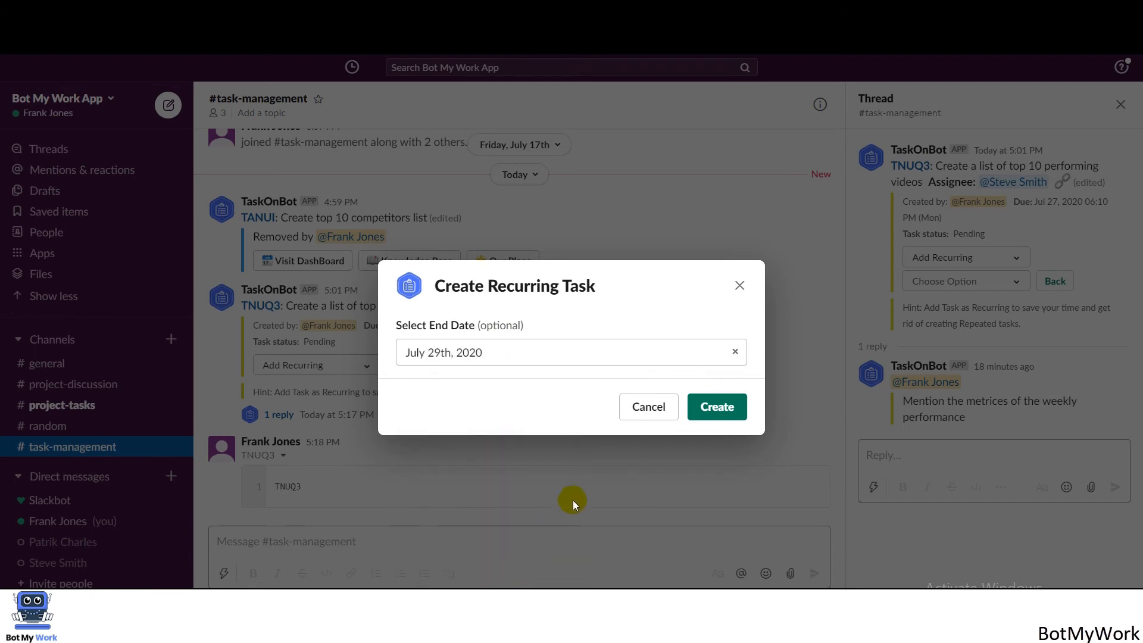
left_click(721, 405)
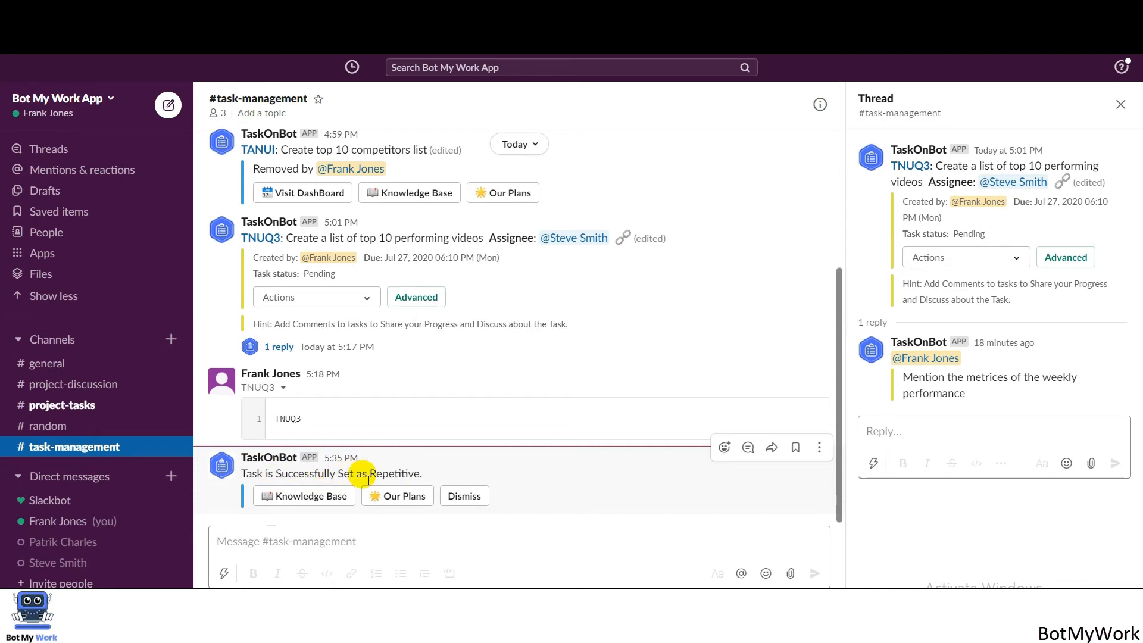
Add a reminder to TNUQ3 for 1 hour before its Jul 27, 2020 06:10 PM due time.
left_click(354, 302)
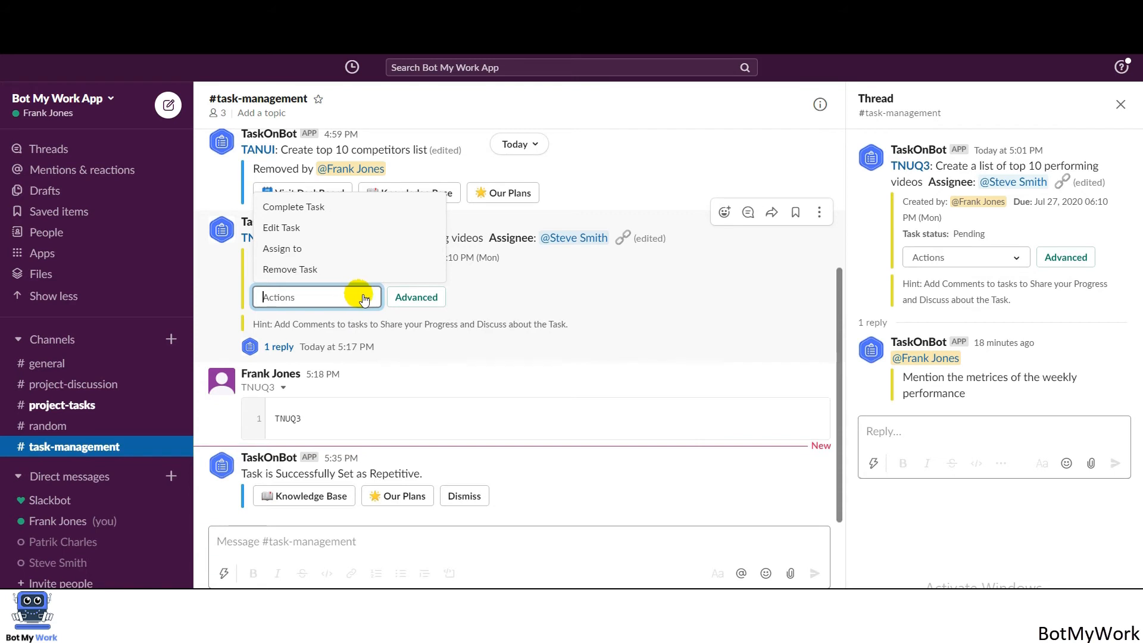
left_click(406, 300)
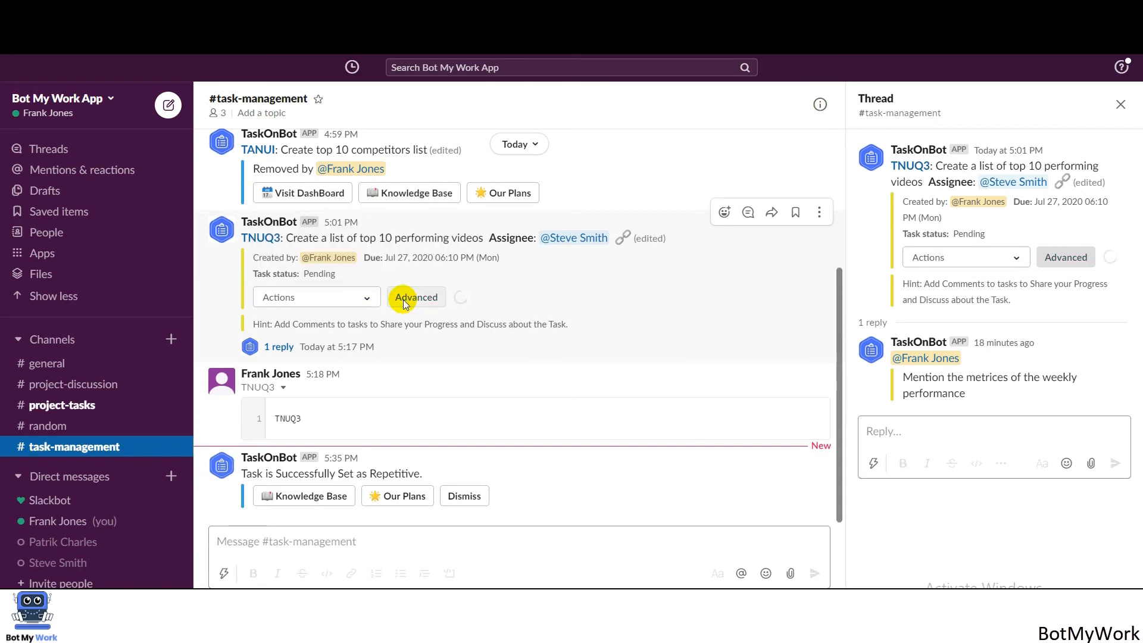
left_click(359, 298)
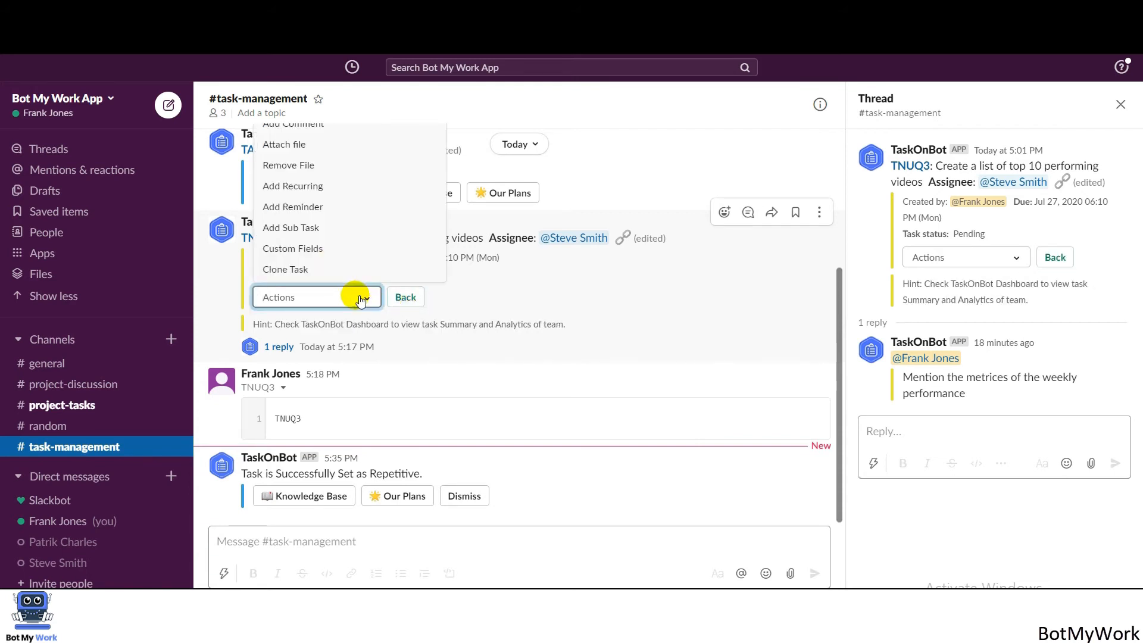
left_click(329, 206)
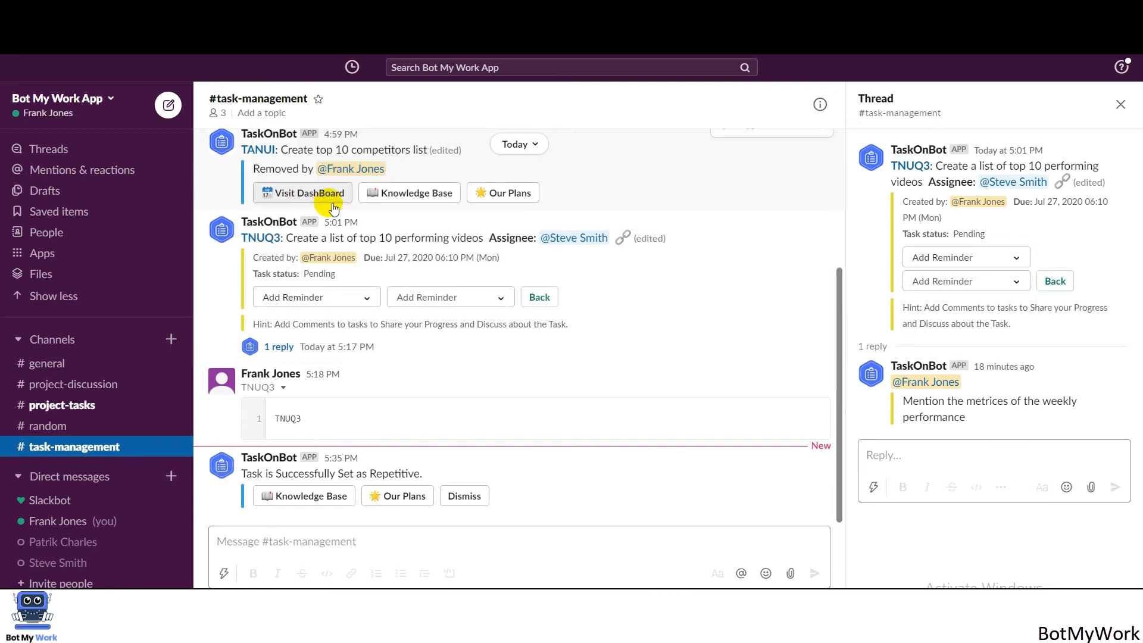
left_click(415, 308)
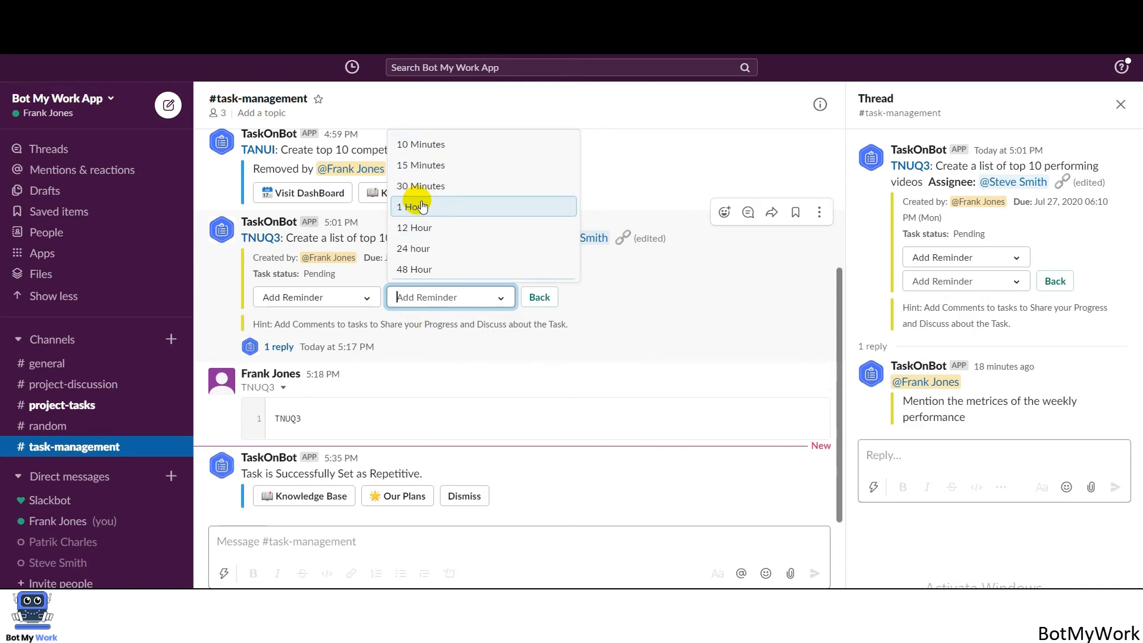
left_click(422, 207)
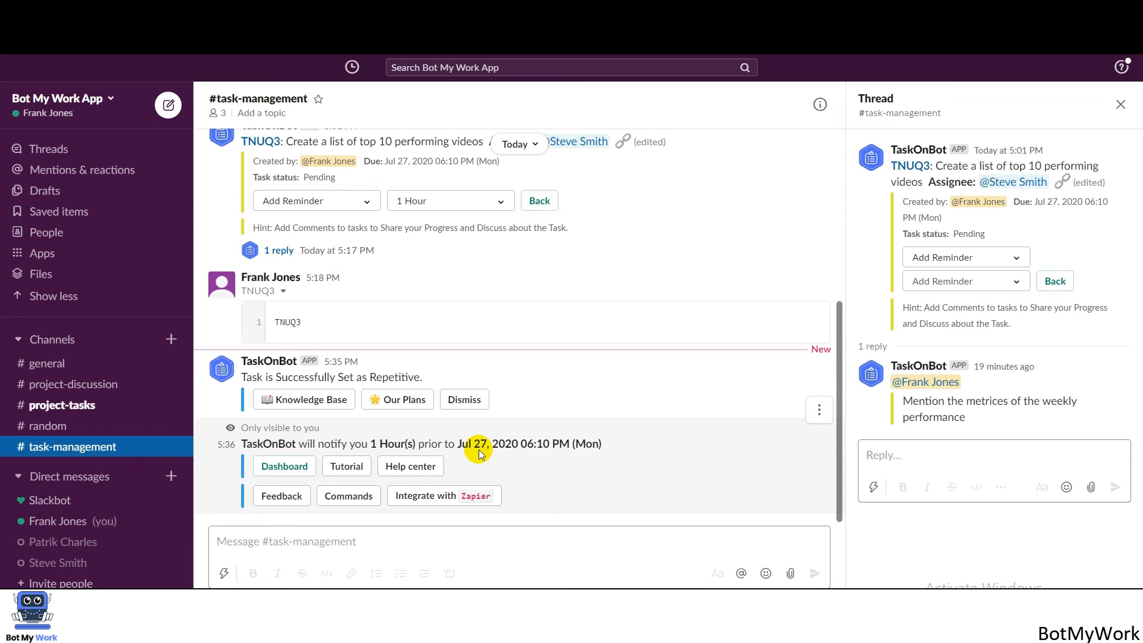
Create sub task 'Create a separate list of low performing videos', due Jul 28 07:10 PM, assigned to a teammate.
left_click(366, 205)
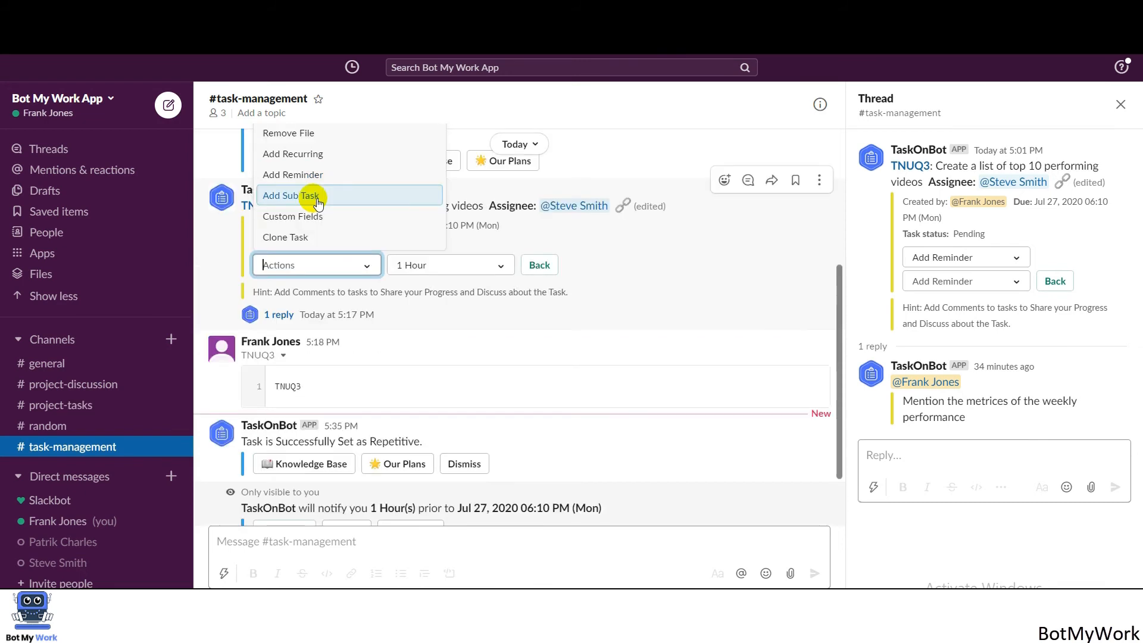
left_click(317, 196)
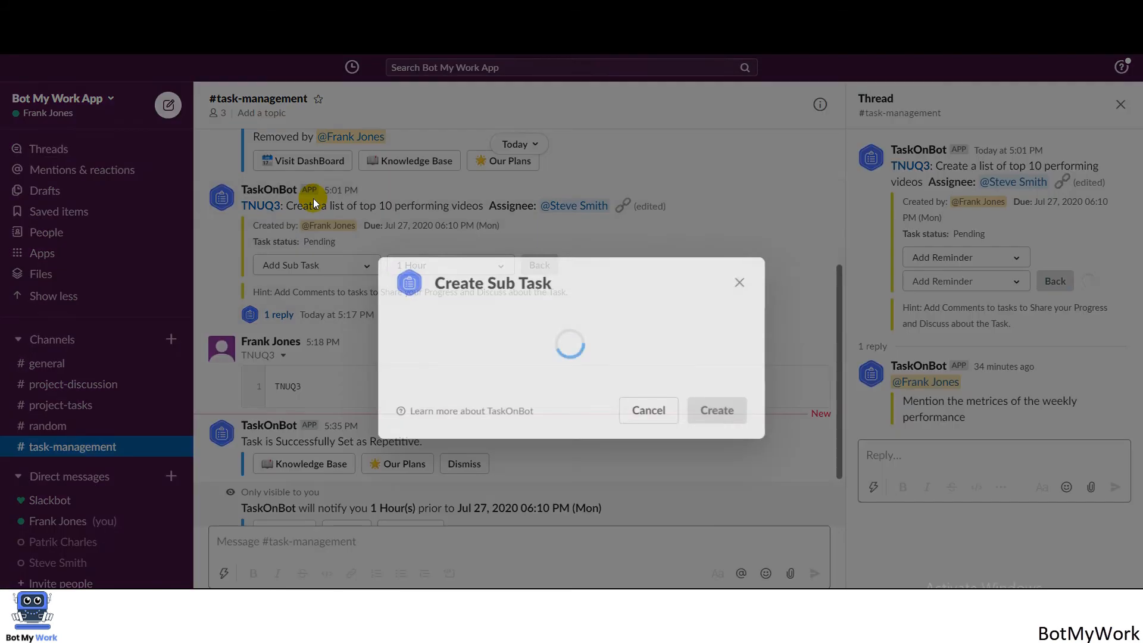
left_click(408, 398)
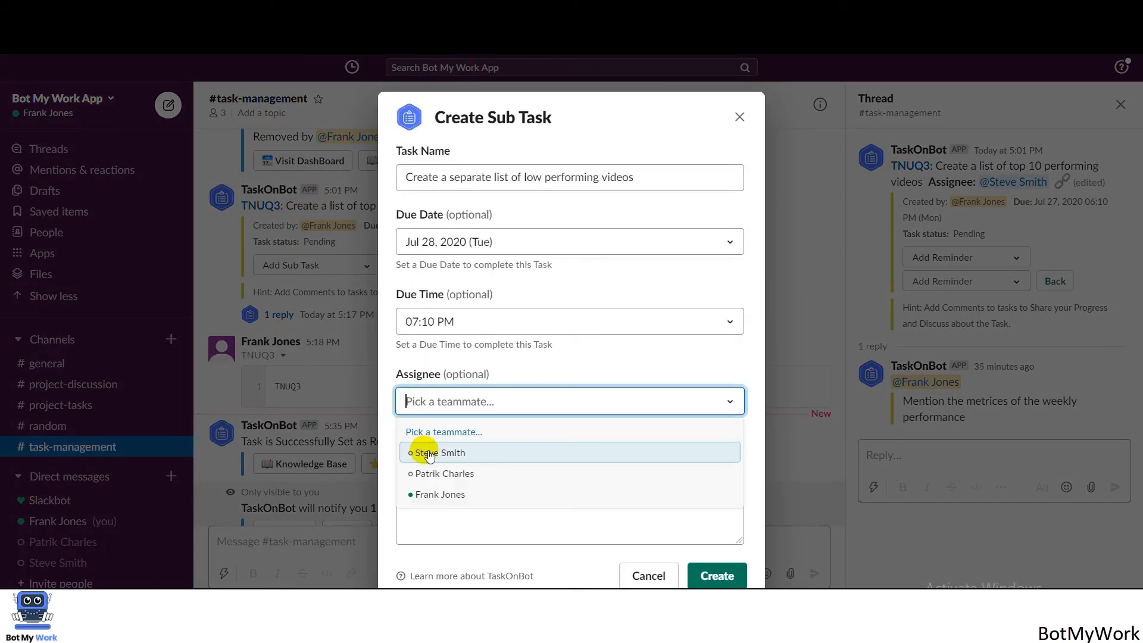
left_click(430, 453)
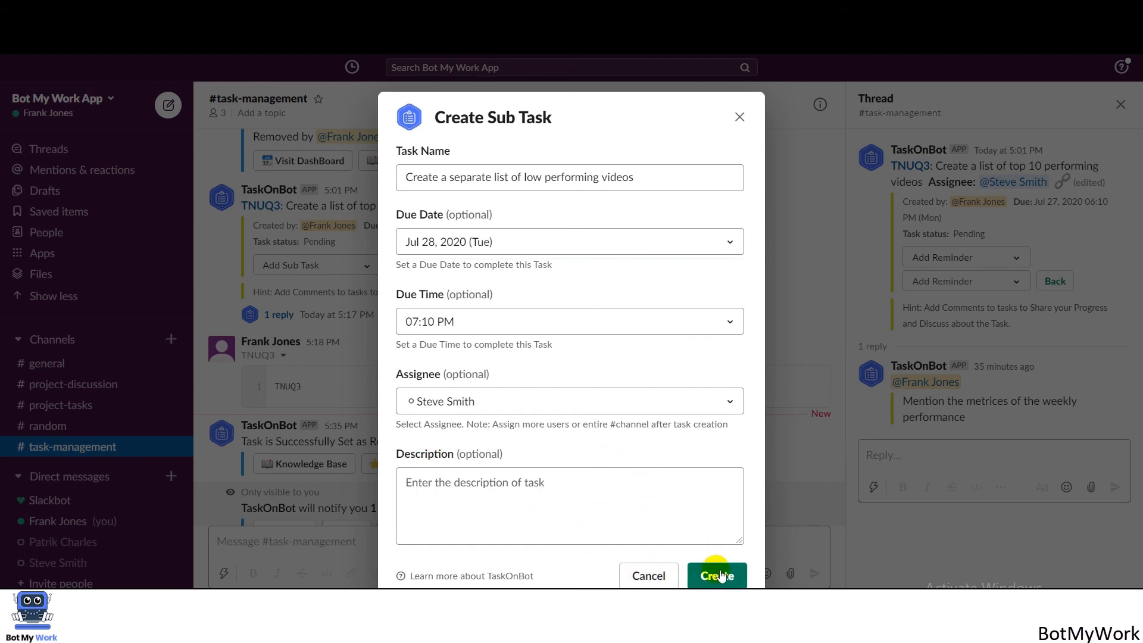
left_click(718, 575)
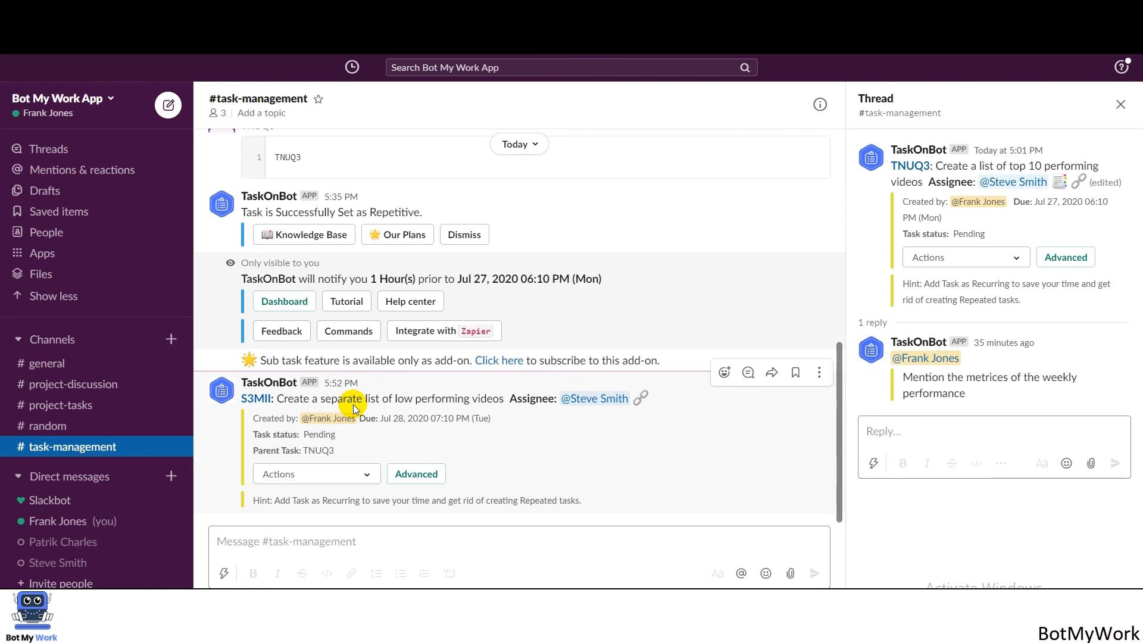
Browse TNUQ3's custom fields: Project Title, Client, Estimate Time, Cost and Priority.
left_click_drag(838, 443, 400, 288)
left_click(369, 293)
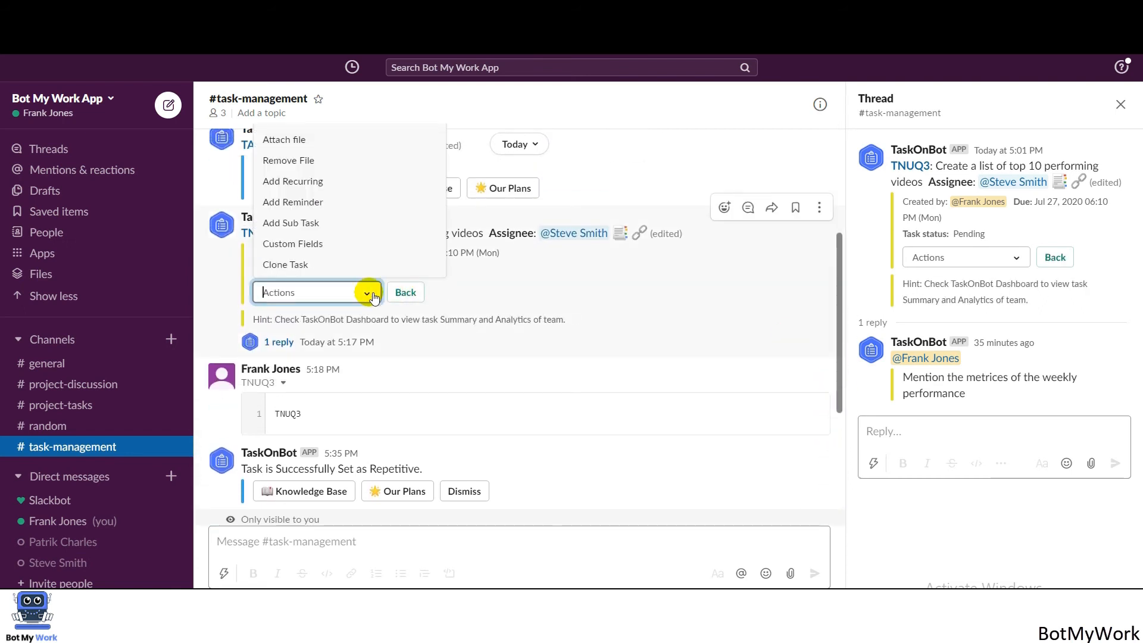
left_click(288, 245)
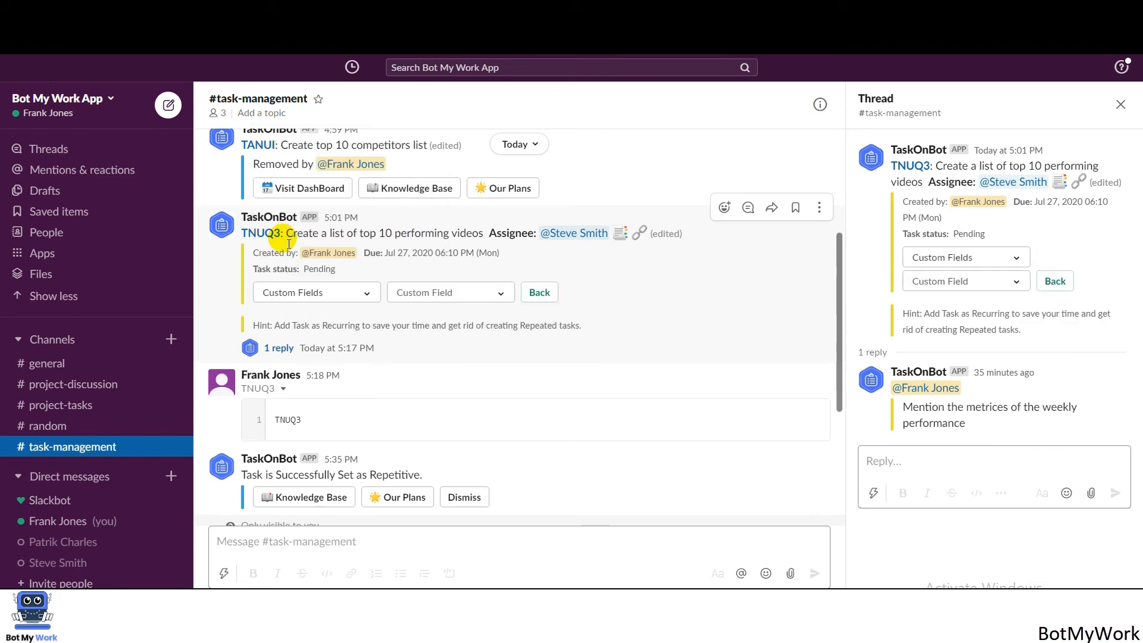
left_click(432, 292)
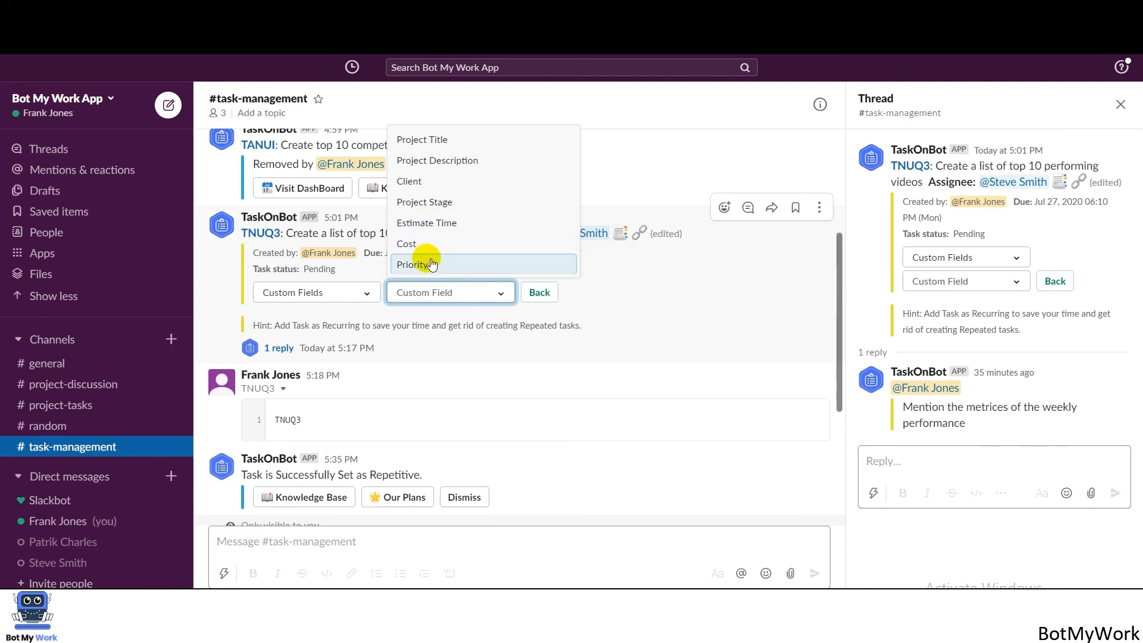
left_click(440, 323)
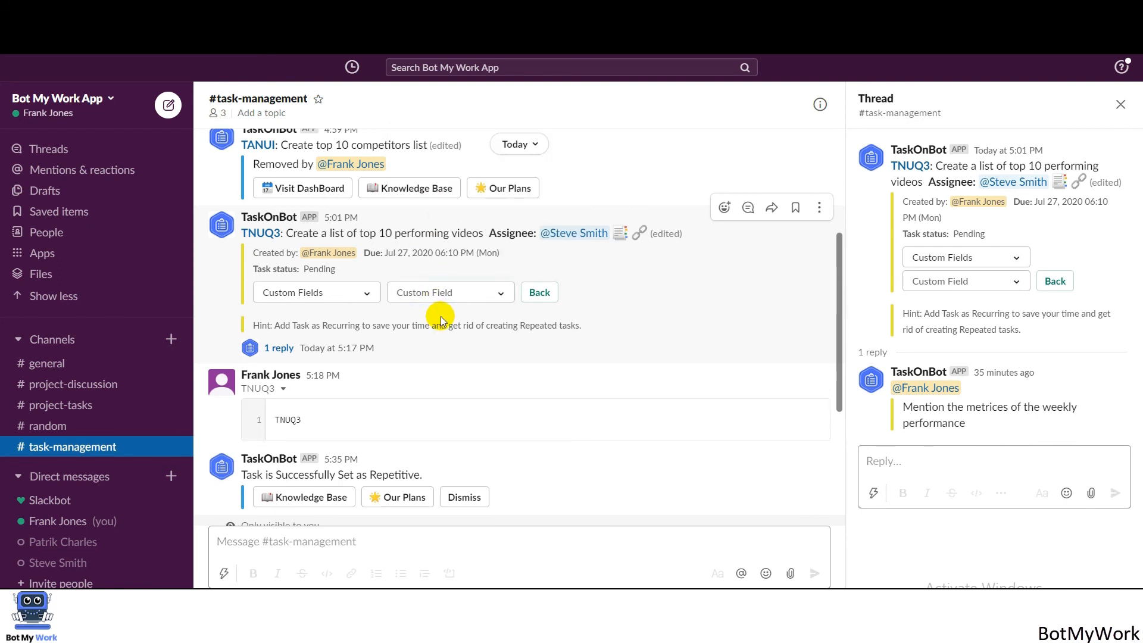
left_click(365, 292)
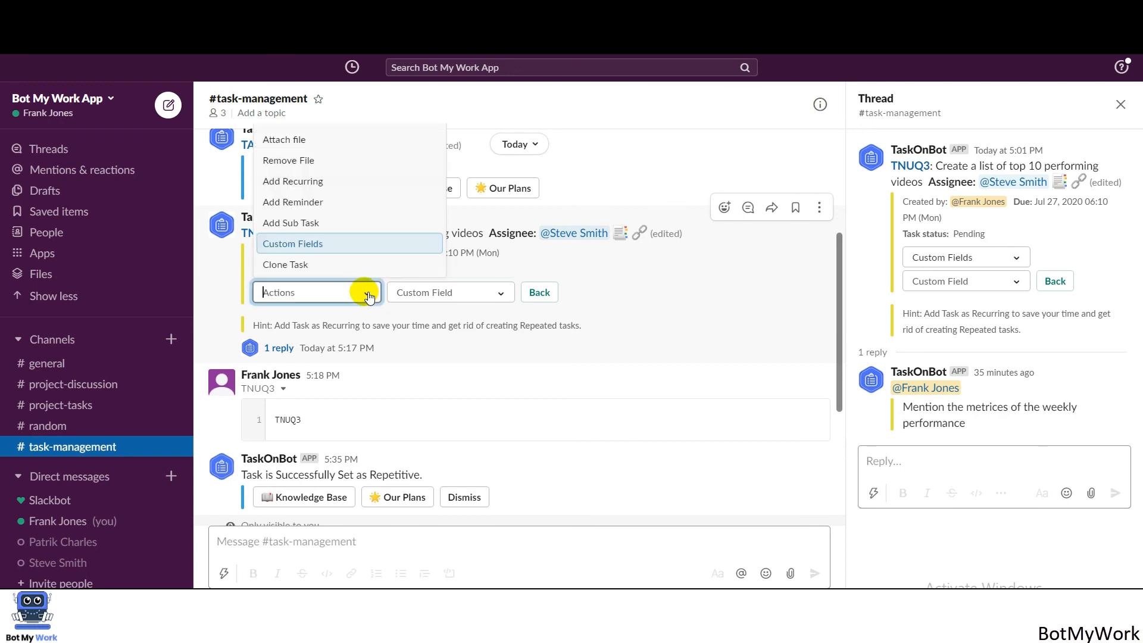
Clone TNUQ3 into the new Pending task T0EJ4.
left_click(284, 271)
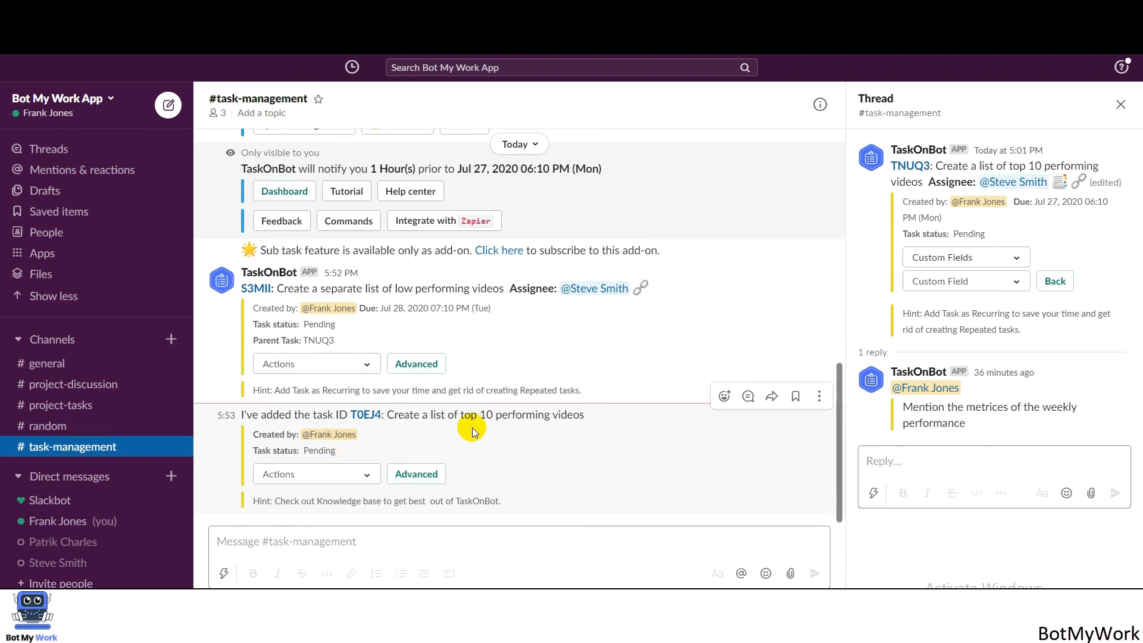
mouse_move(838, 450)
left_mouse_down()
mouse_move(838, 382)
mouse_move(852, 463)
left_mouse_up()
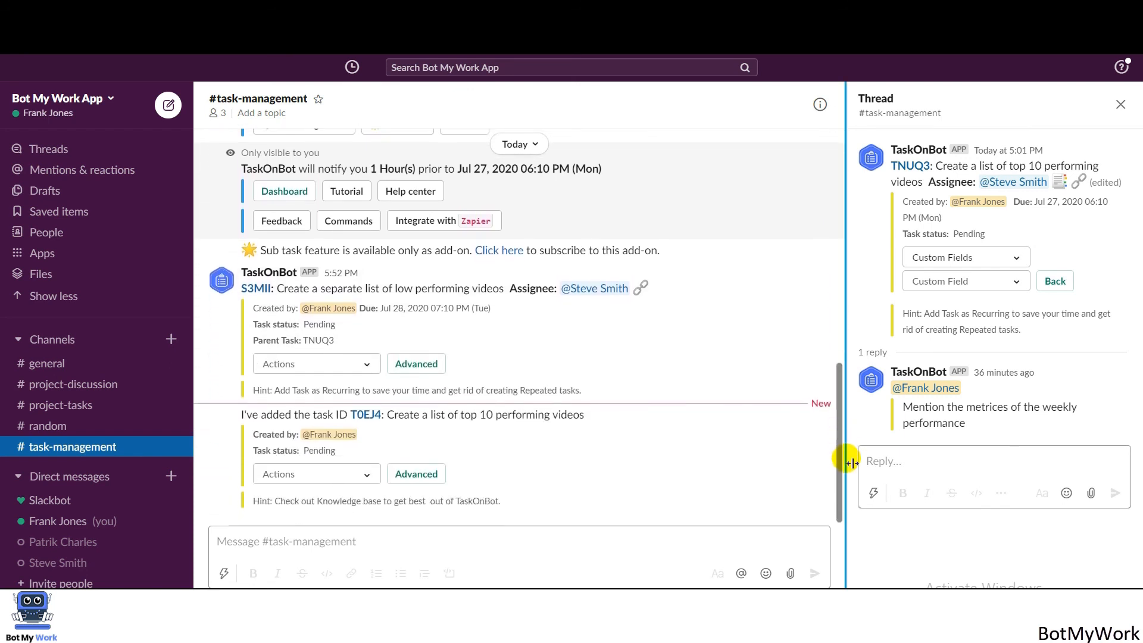
Switch the S3MII sub task to advanced options and show its Add Comment to Clone Task actions.
left_click(372, 365)
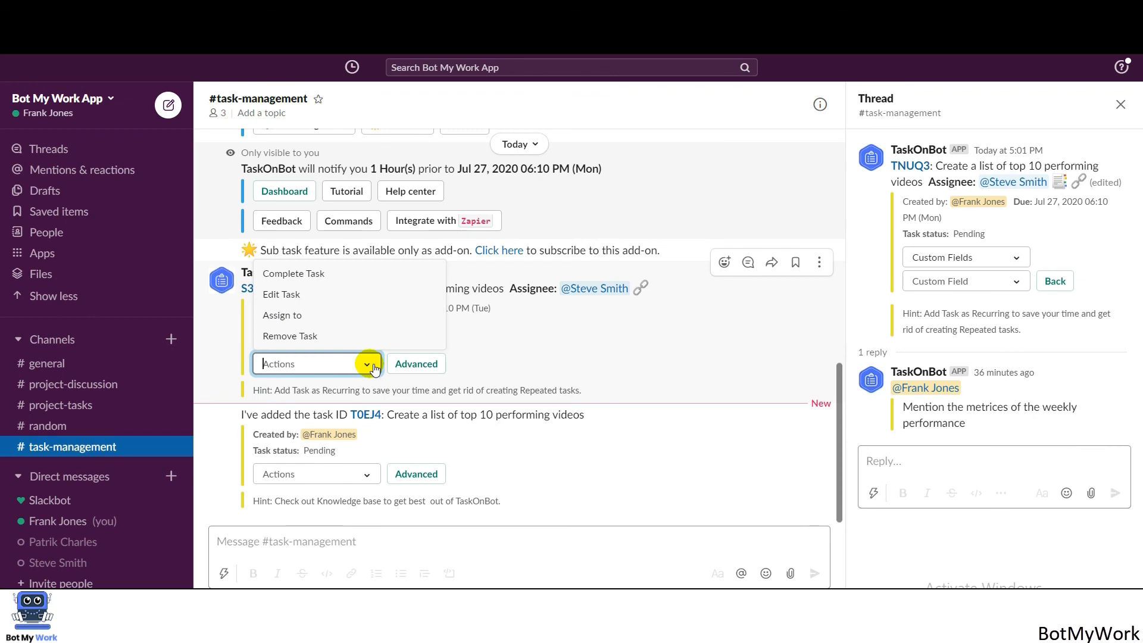
left_click(414, 366)
left_click(409, 365)
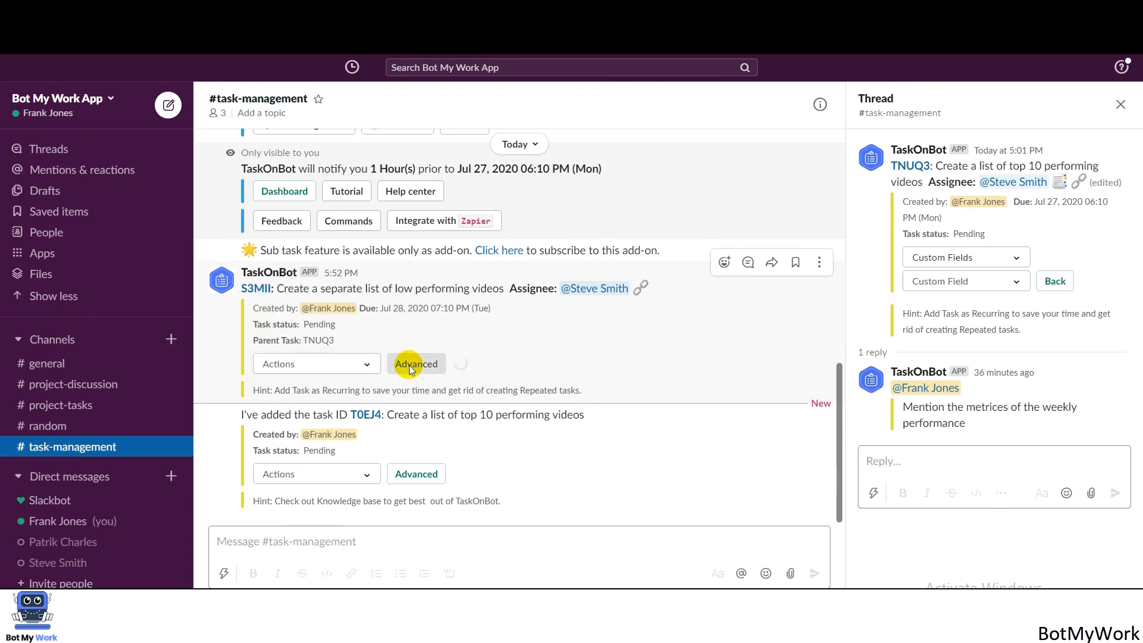
left_click(363, 367)
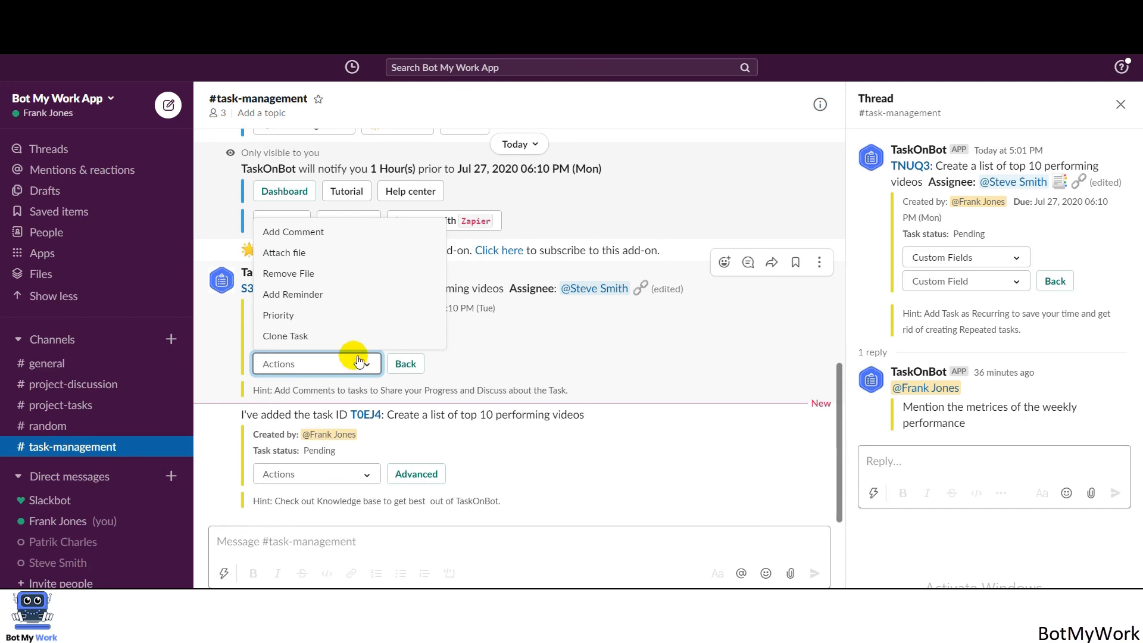